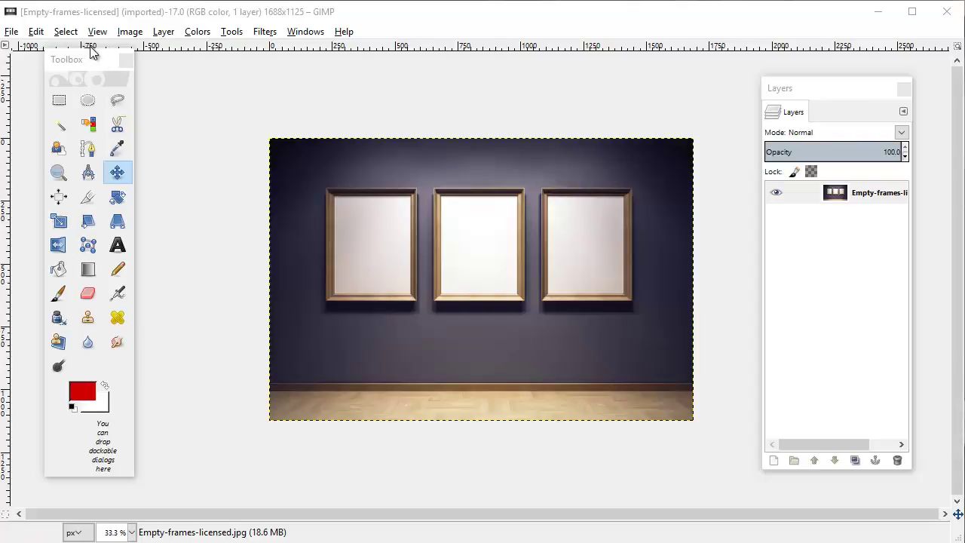
Step: Select the whole image and create guides from that selection along the photo's four edges
left_click_drag(92, 58, 60, 76)
left_click(66, 32)
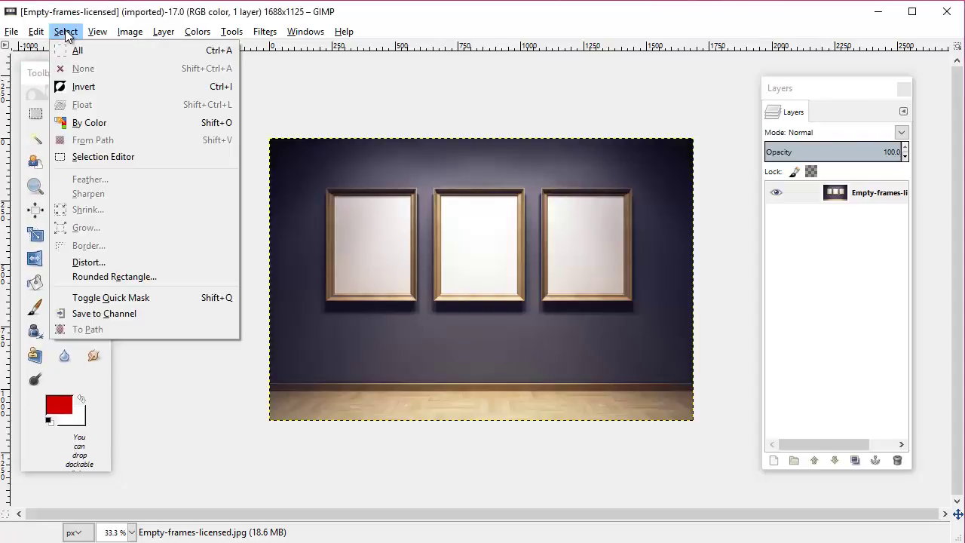
left_click(69, 51)
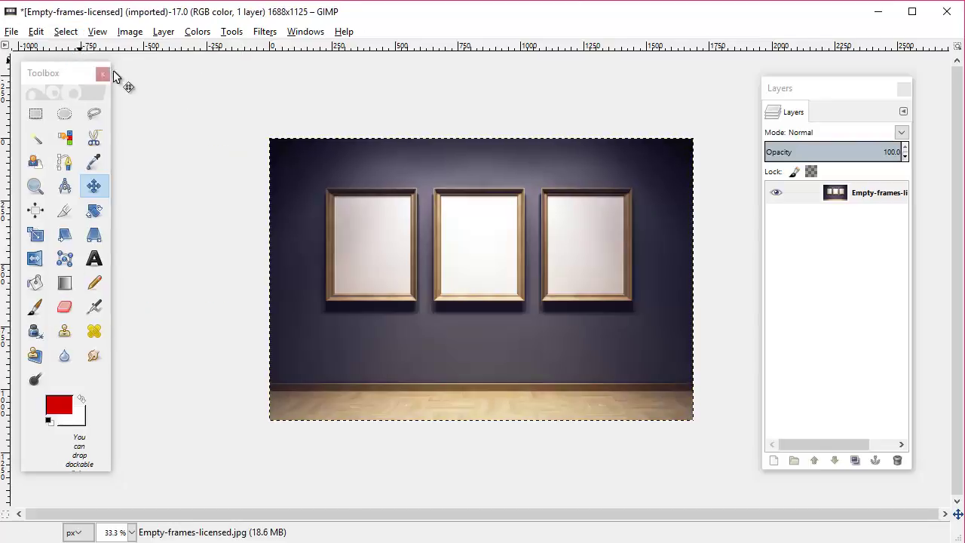
left_click(127, 33)
mouse_move(237, 292)
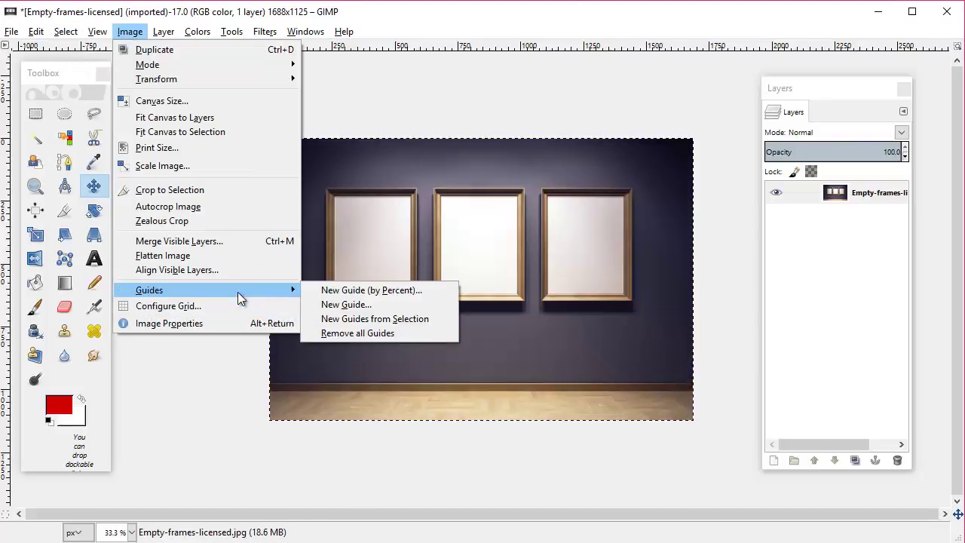
left_click(440, 318)
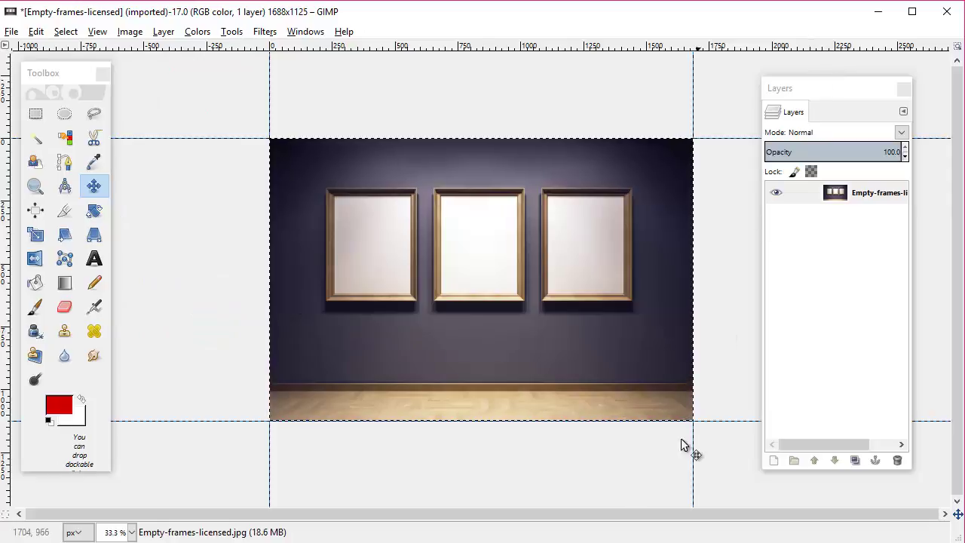
Step: Add an alpha channel to the frames photo layer
right_click(880, 194)
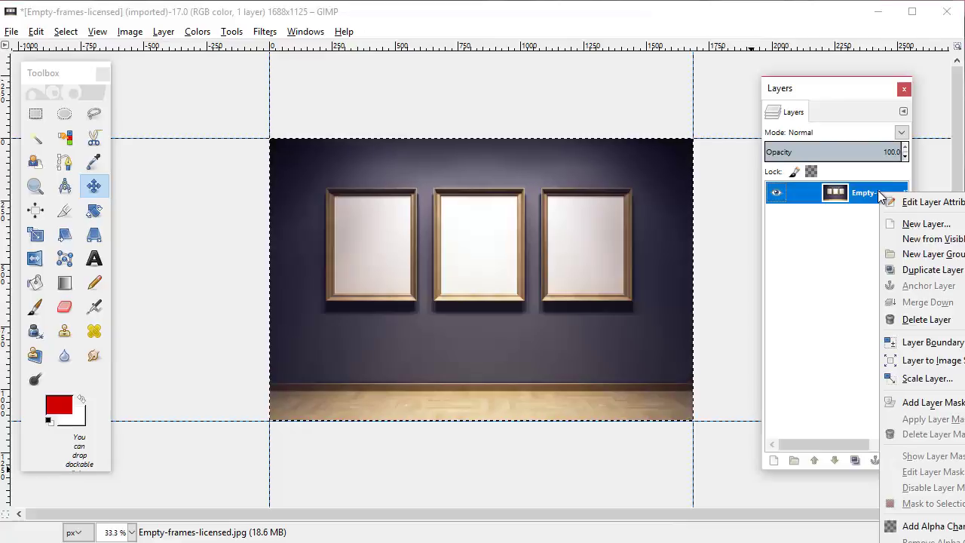
left_click(867, 77)
left_click_drag(862, 89, 740, 66)
right_click(744, 172)
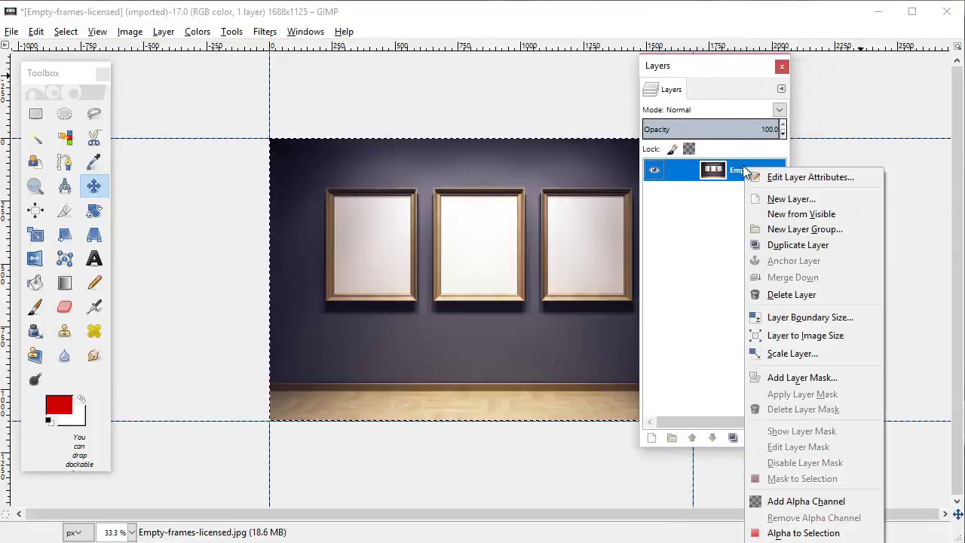
left_click(843, 502)
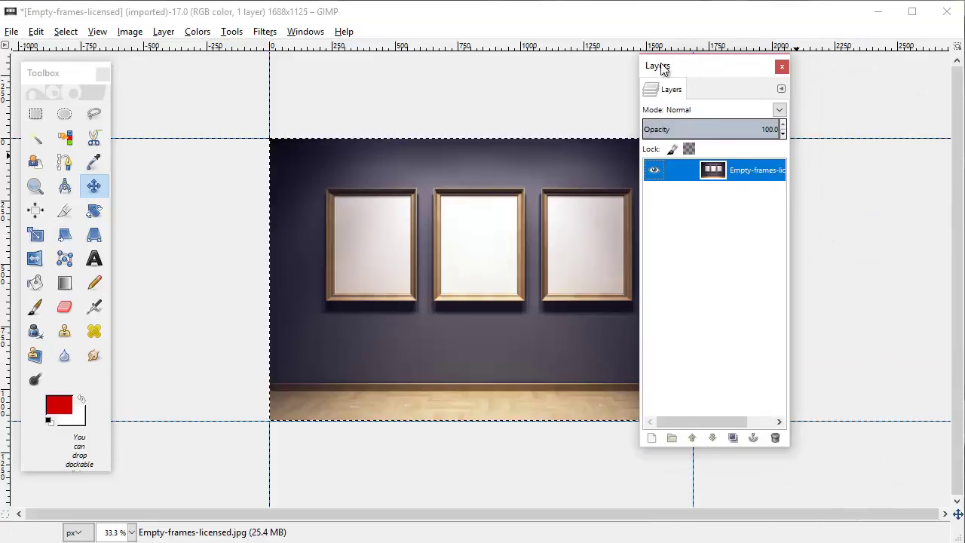
Step: Create a new Transparency-filled layer named 'Layer' above the photo, then reselect the photo layer
left_click_drag(649, 68, 786, 89)
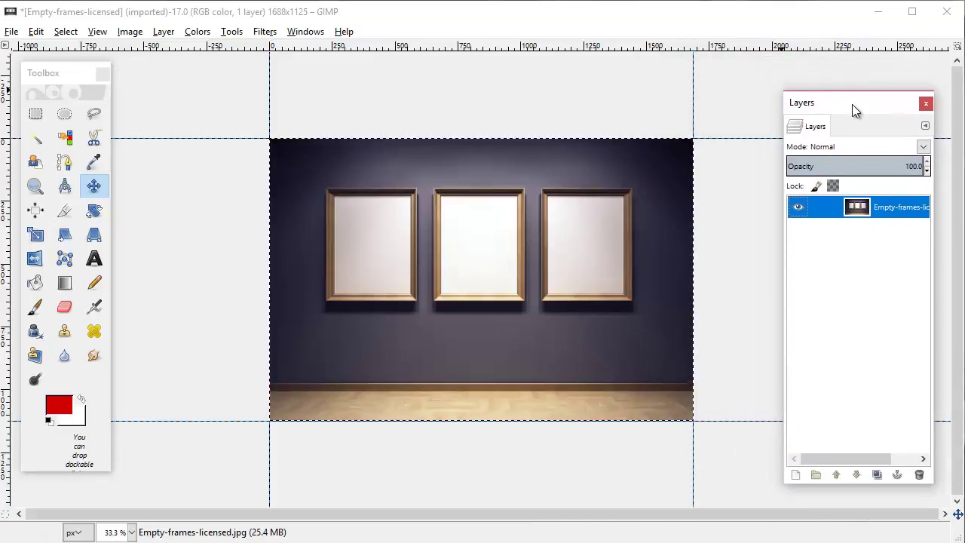
left_click_drag(853, 104, 814, 91)
left_click(757, 460)
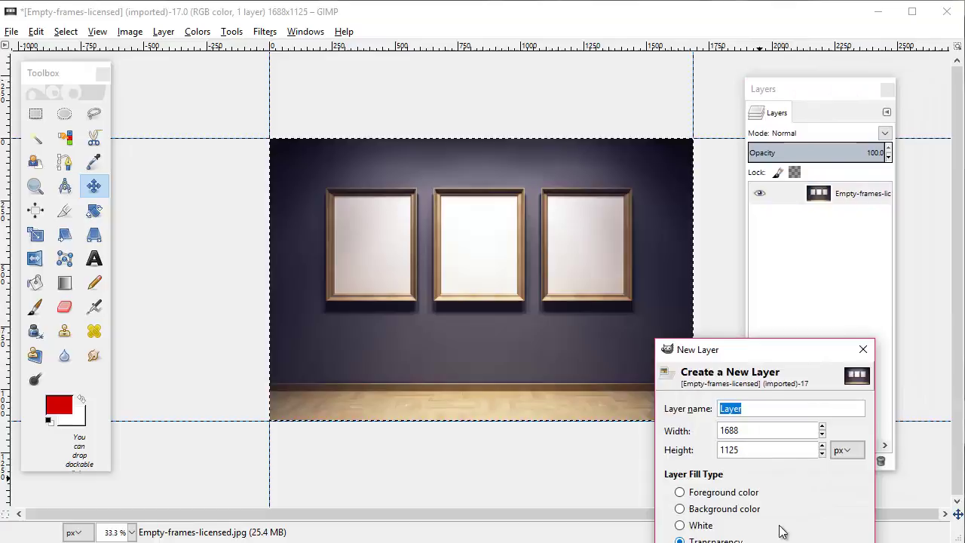
left_click_drag(745, 356, 535, 146)
left_click(550, 362)
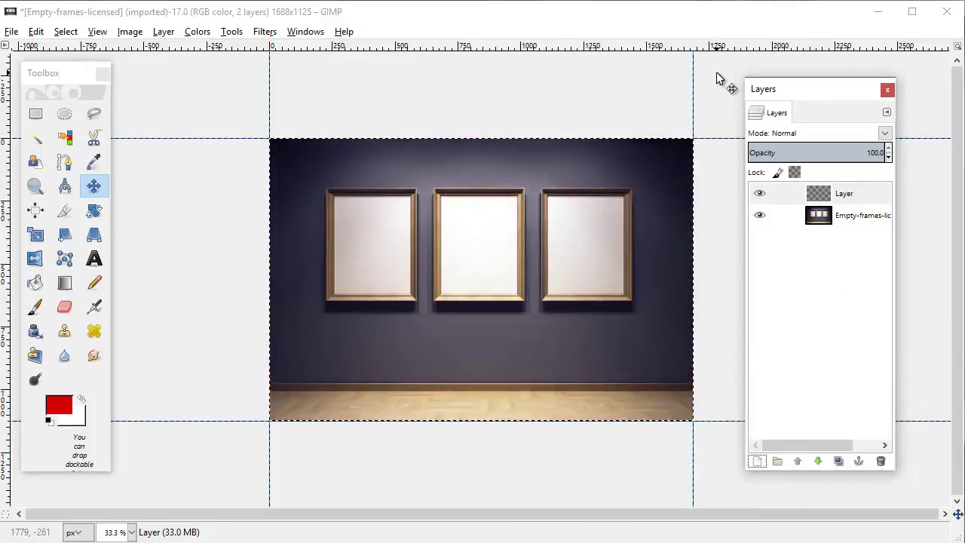
left_click(841, 216)
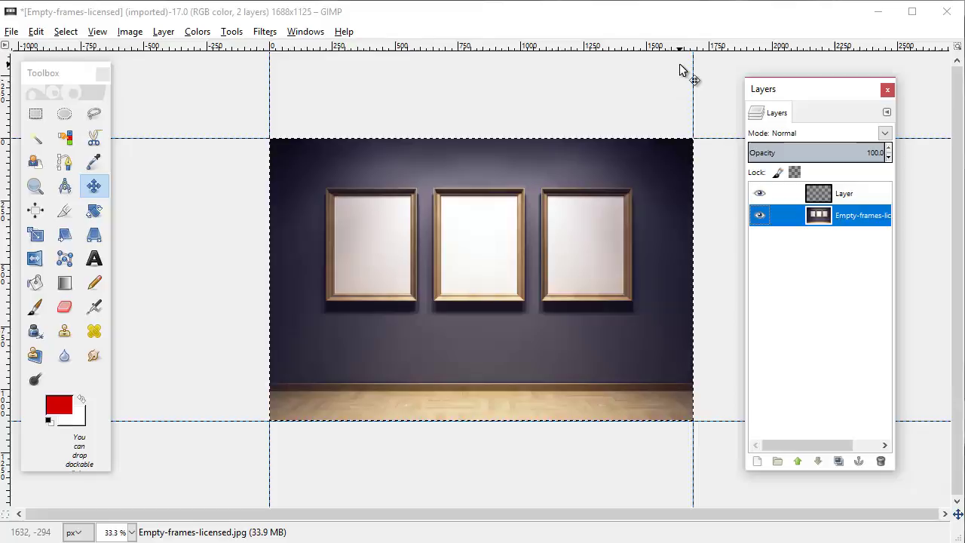
Step: Pick Rectangle Select, zoom to 1:1 (100%), and scroll to the top-left frames
left_click(35, 114)
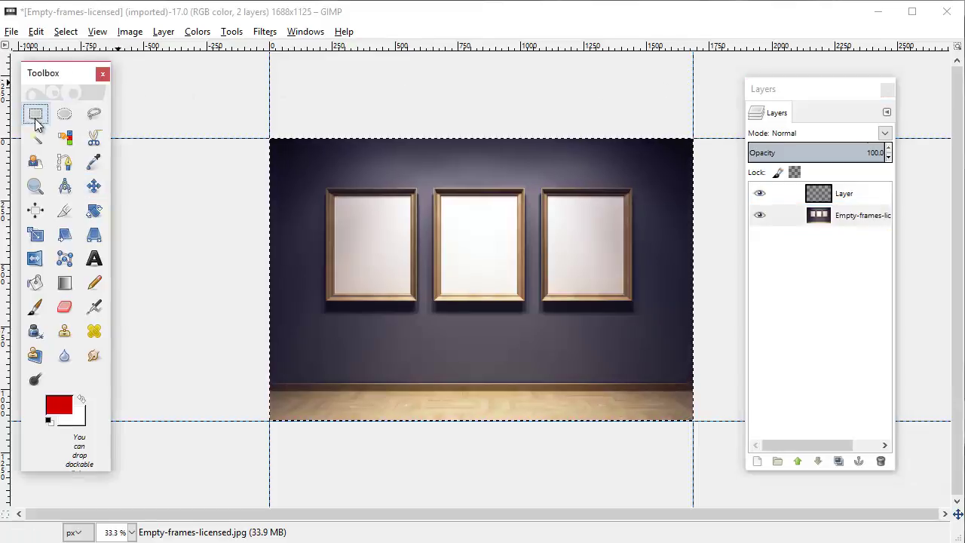
left_click_drag(45, 80, 58, 84)
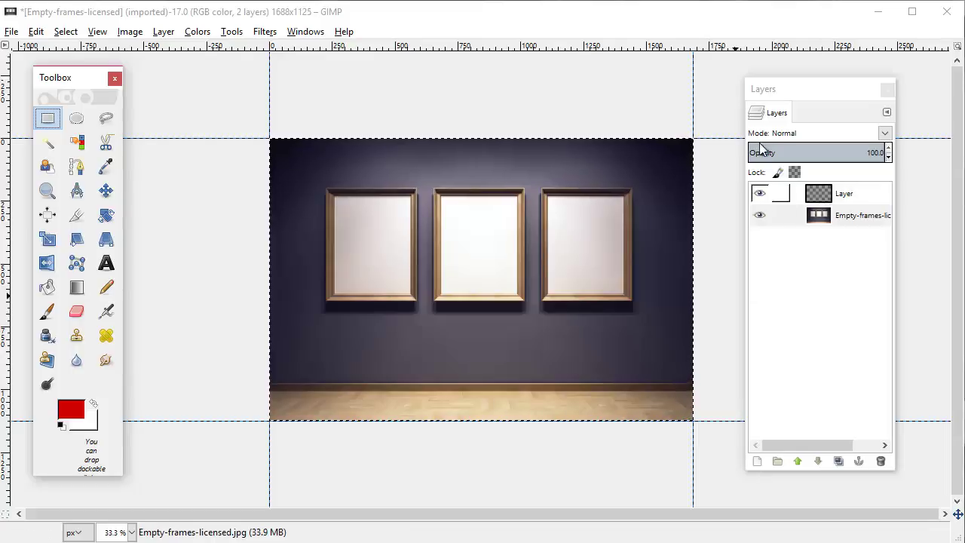
left_click(98, 32)
mouse_move(148, 83)
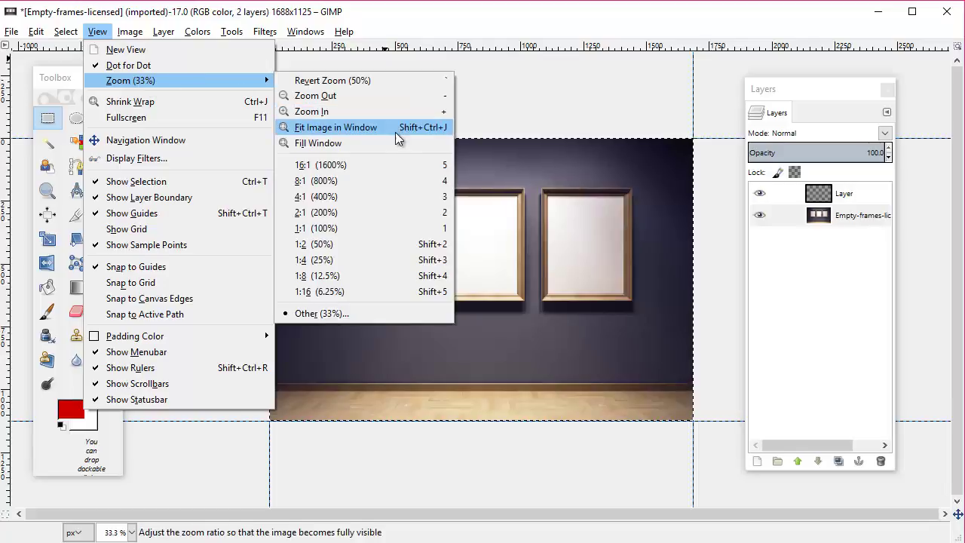
left_click(335, 228)
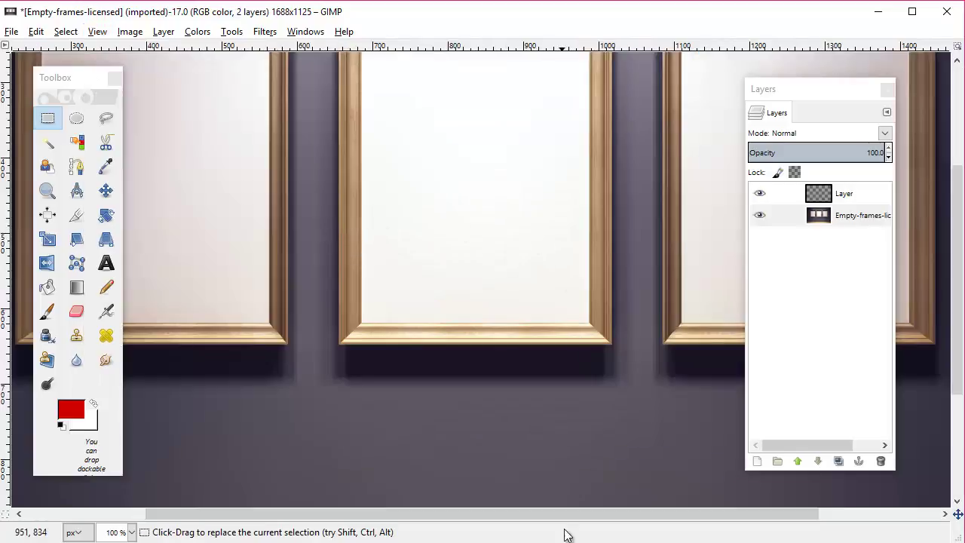
left_click_drag(587, 513, 395, 528)
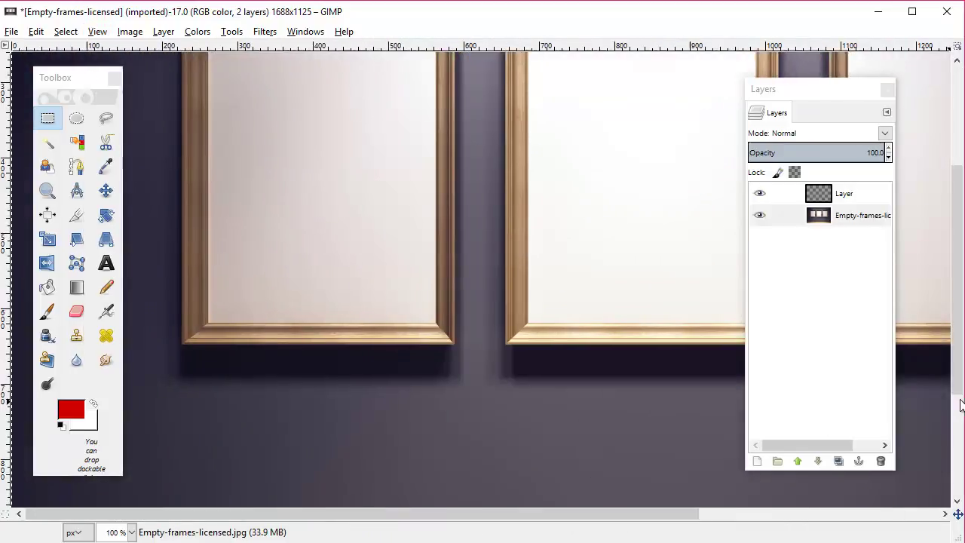
left_click_drag(960, 405, 959, 357)
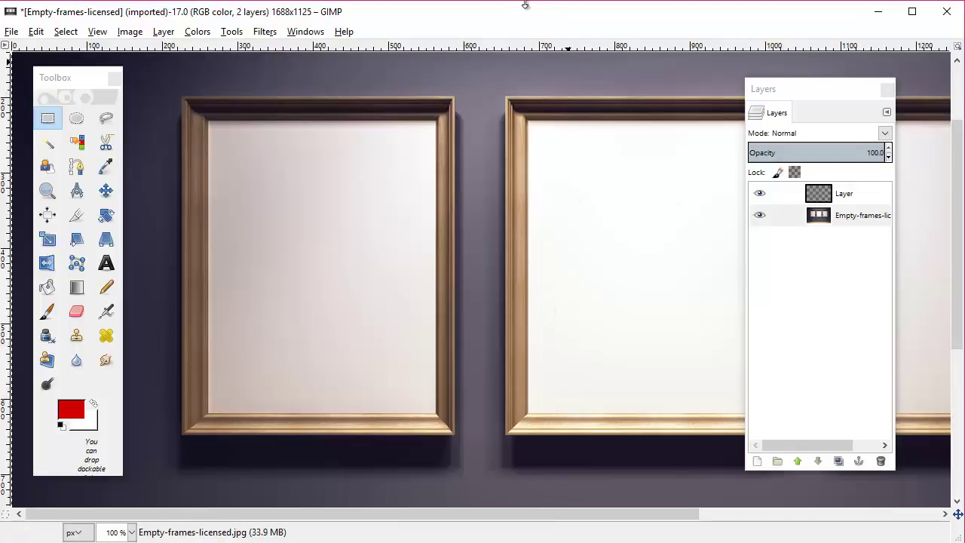
Step: Fit a rectangle selection to the left frame's interior, clear it, then Select > None
left_click(54, 123)
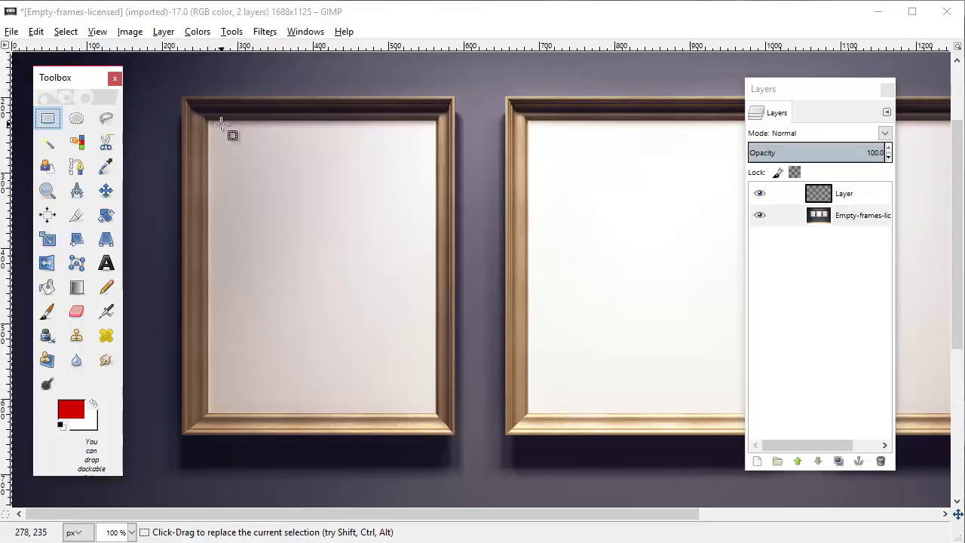
left_click_drag(209, 119, 435, 413)
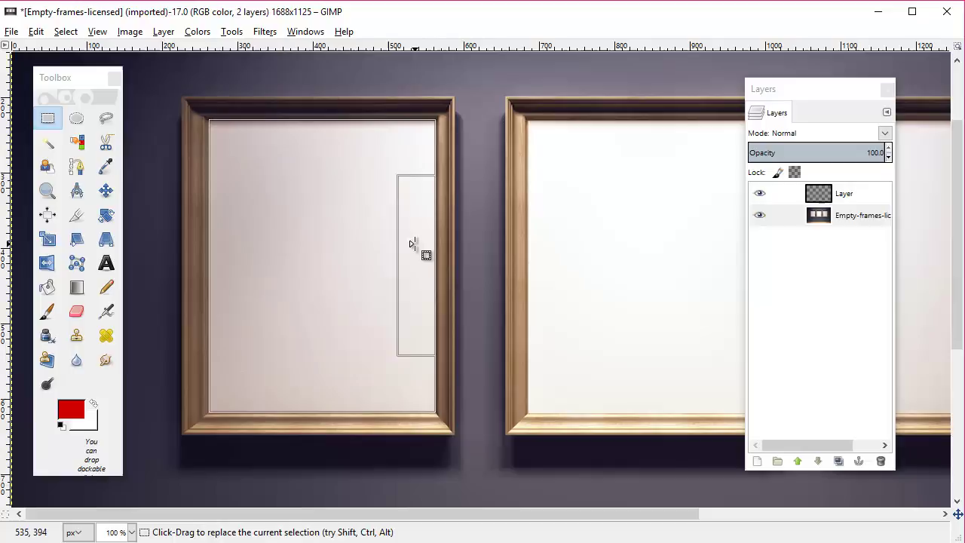
left_click_drag(411, 243, 407, 271)
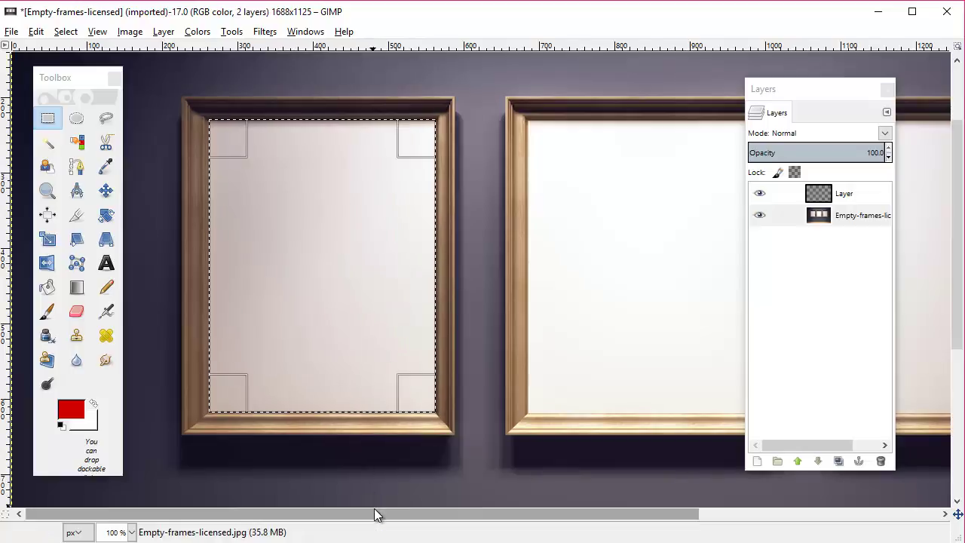
left_click_drag(324, 139, 327, 140)
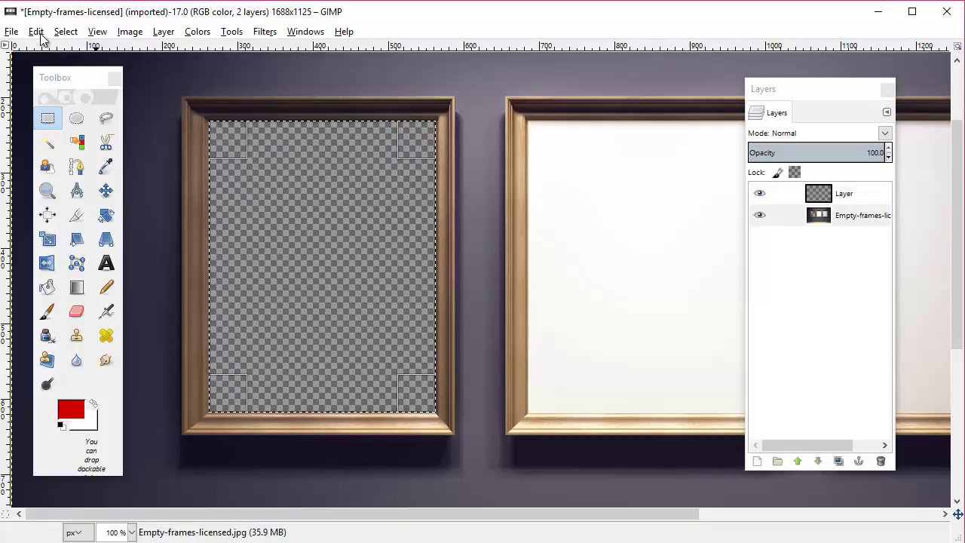
left_click(65, 31)
left_click(76, 67)
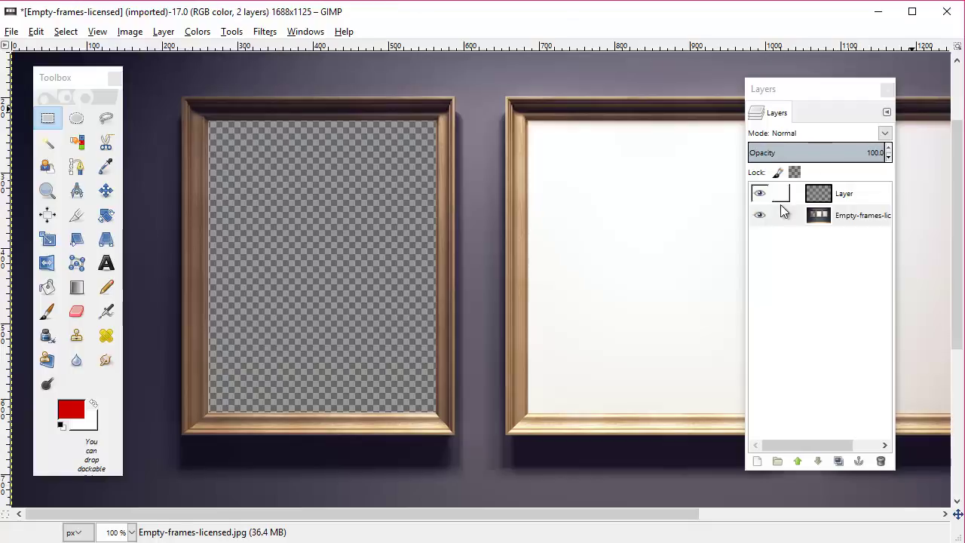
Step: Fit a rectangle selection to the middle frame's white interior and delete it to transparency
left_click_drag(234, 514, 398, 529)
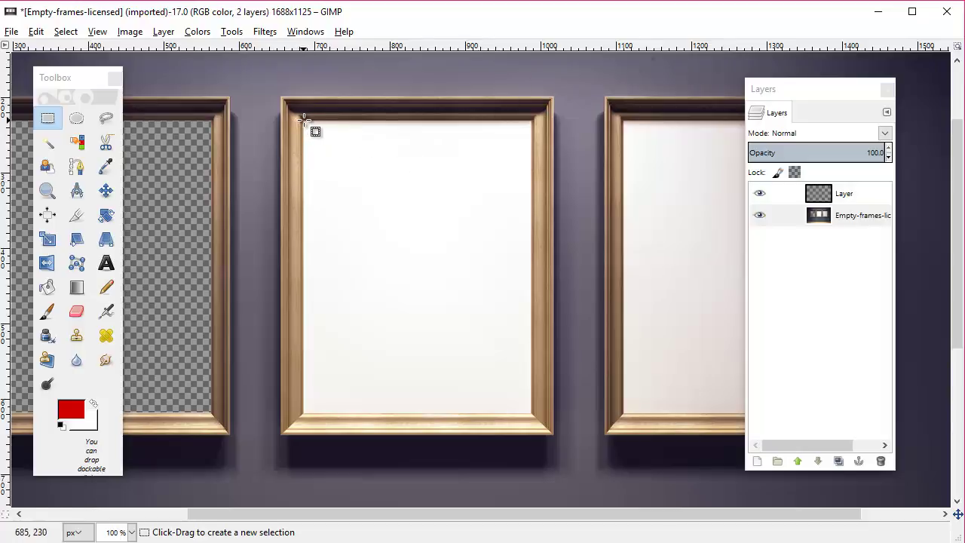
left_click_drag(303, 121, 534, 417)
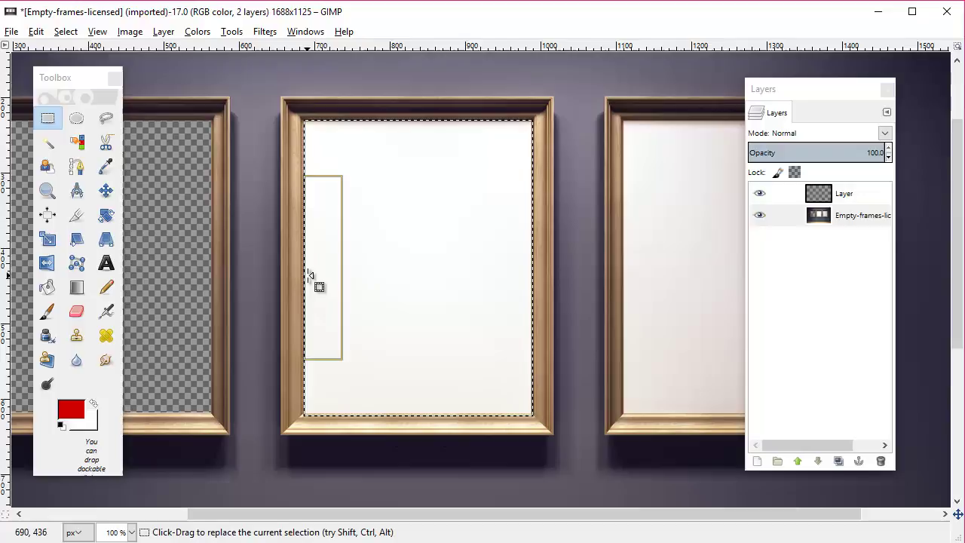
left_click_drag(312, 279, 315, 280)
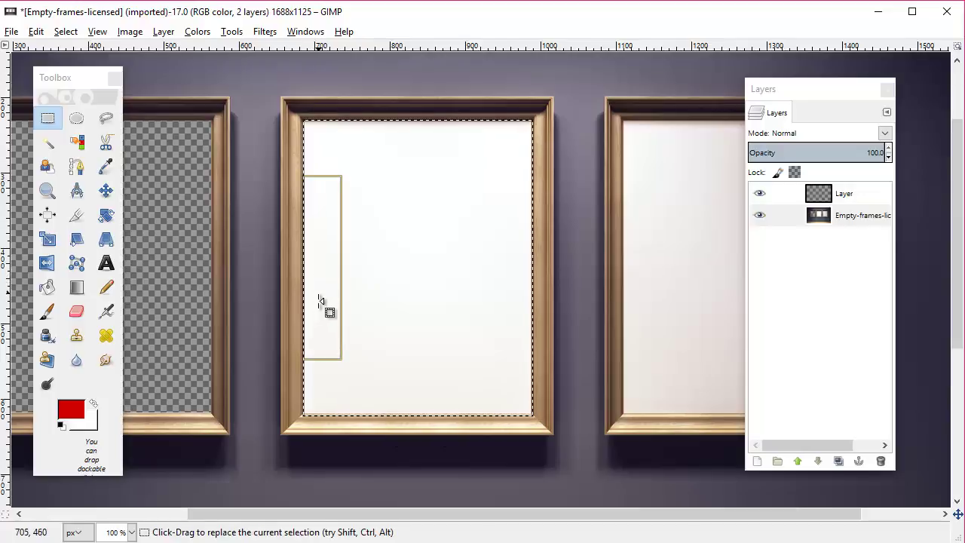
left_click_drag(418, 402, 417, 400)
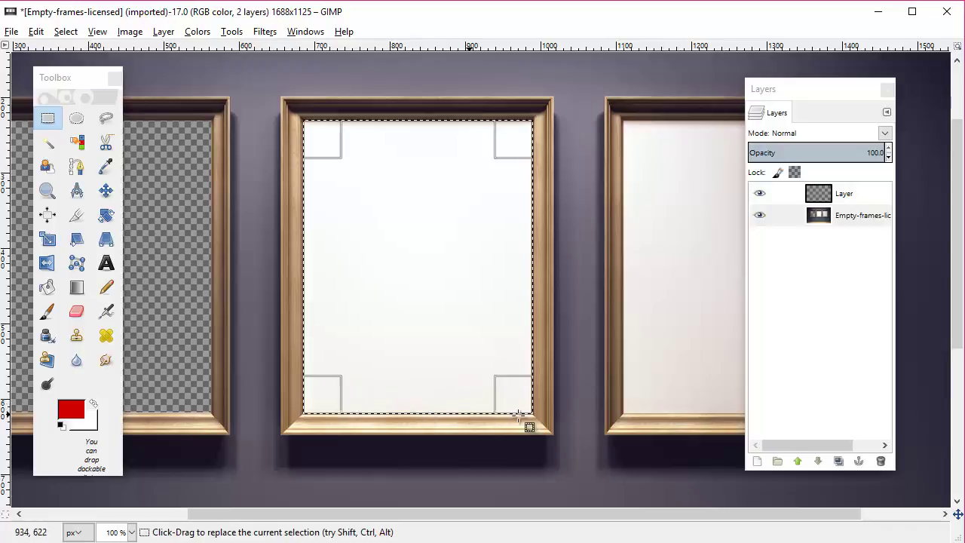
left_click_drag(437, 143, 421, 144)
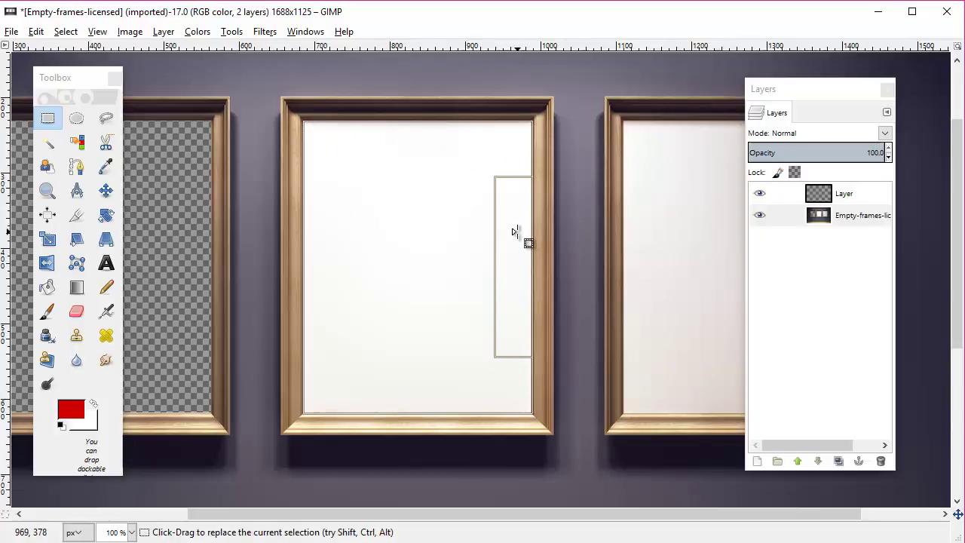
left_click_drag(510, 230, 513, 237)
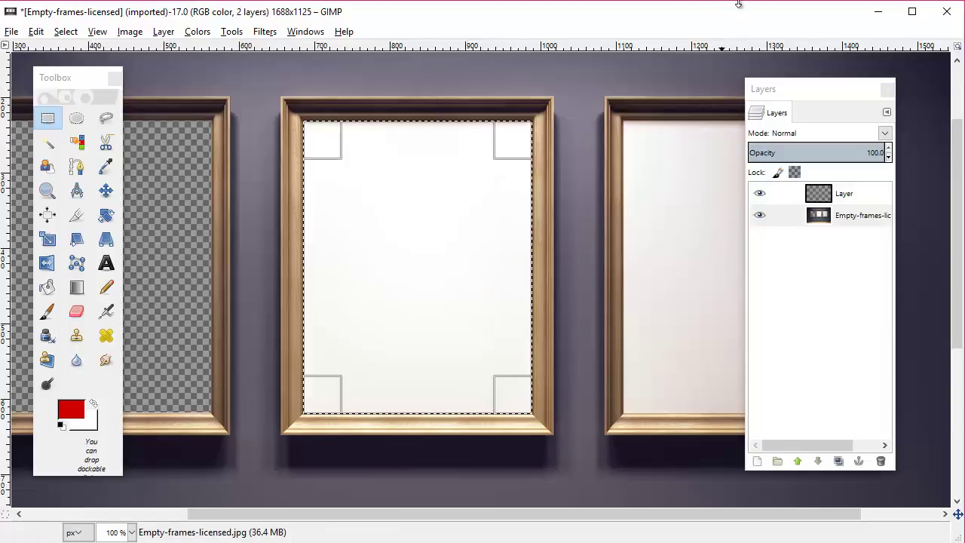
key("Delete")
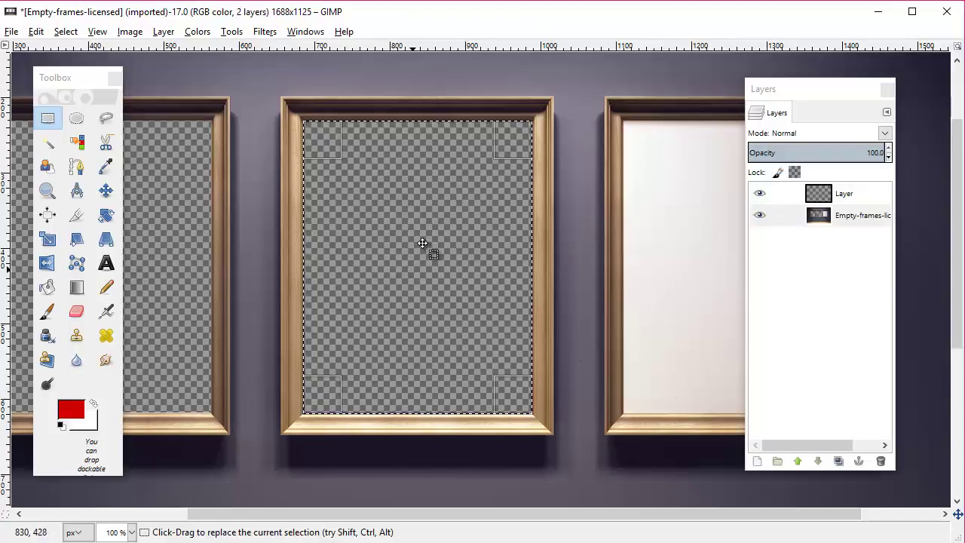
Step: Align the selection with the right frame's opening, delete its interior, then Select > None
left_click_drag(422, 243, 688, 246)
left_click_drag(786, 95, 301, 101)
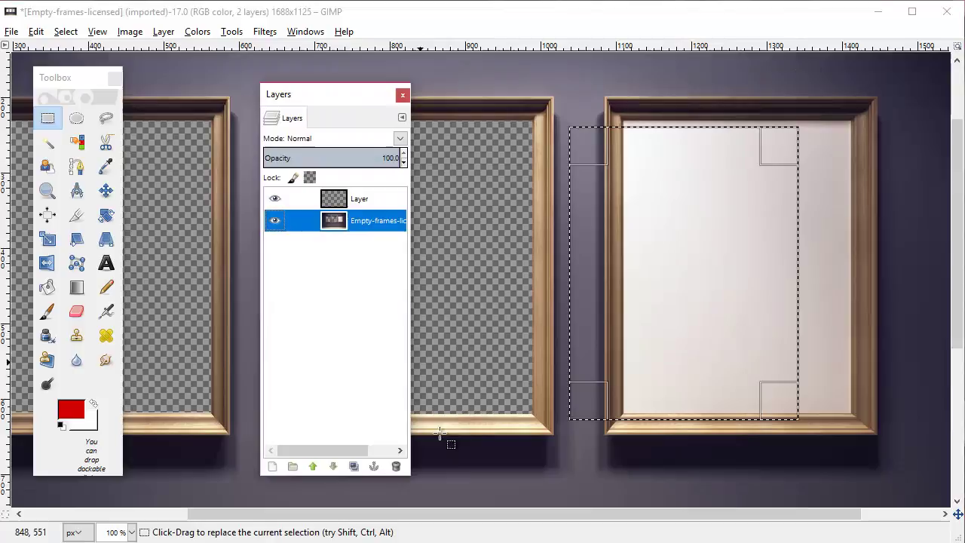
left_click_drag(451, 516, 535, 528)
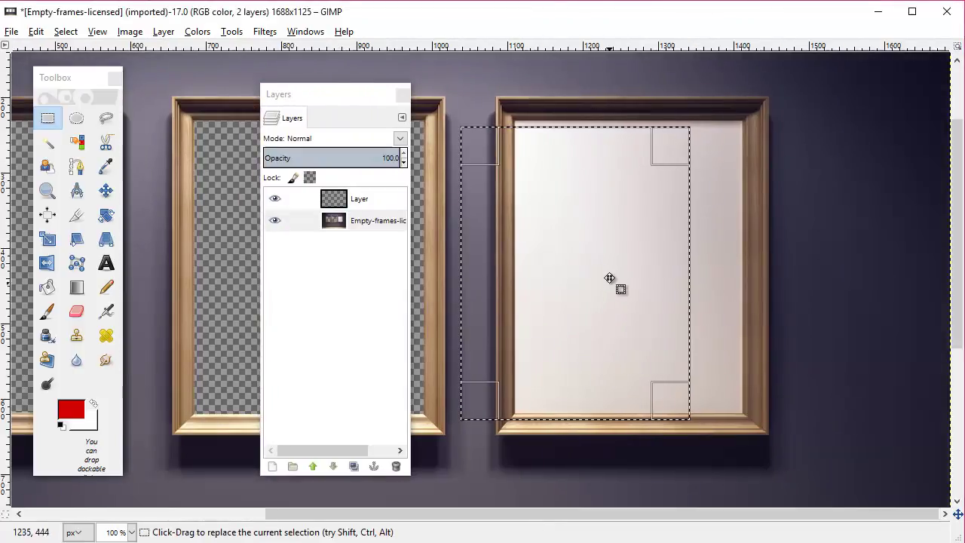
left_click_drag(550, 243, 596, 243)
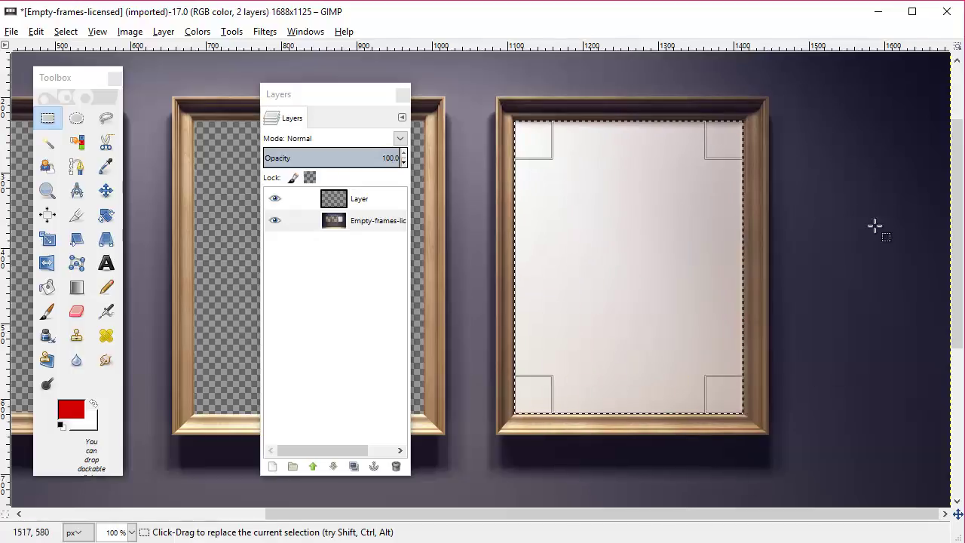
key("Delete")
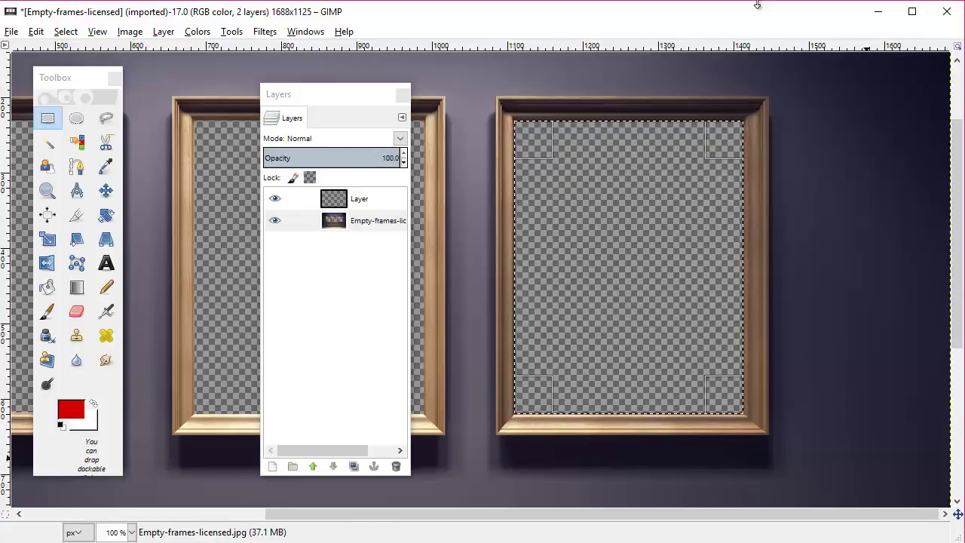
left_click(66, 31)
left_click(75, 69)
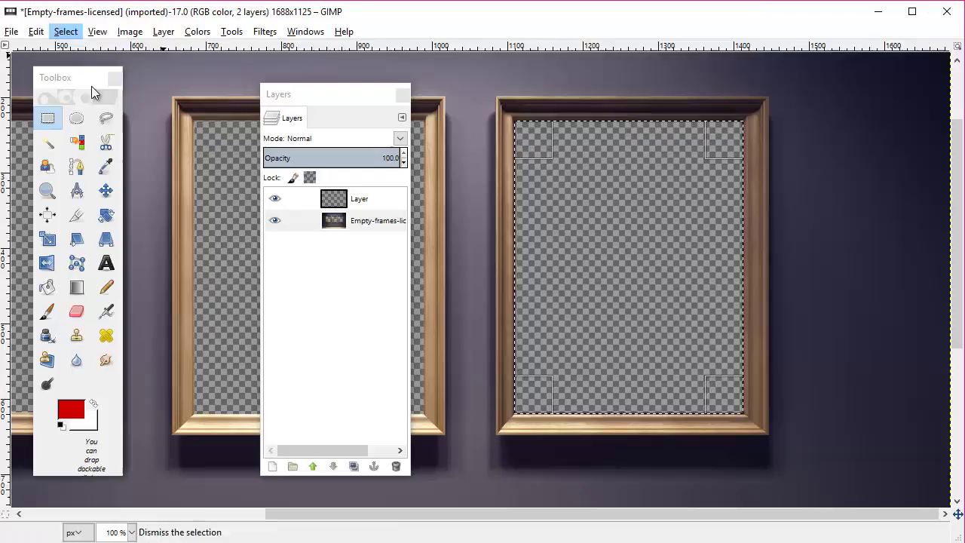
Step: Zoom out to show all three frames and lower 'Layer' beneath the gallery photo layer
left_click_drag(332, 98, 852, 92)
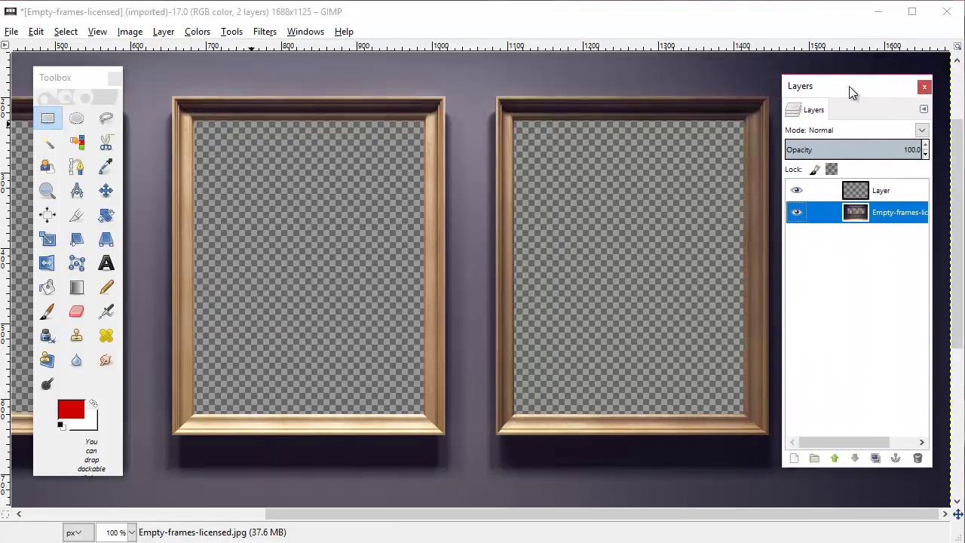
left_click(98, 32)
mouse_move(135, 82)
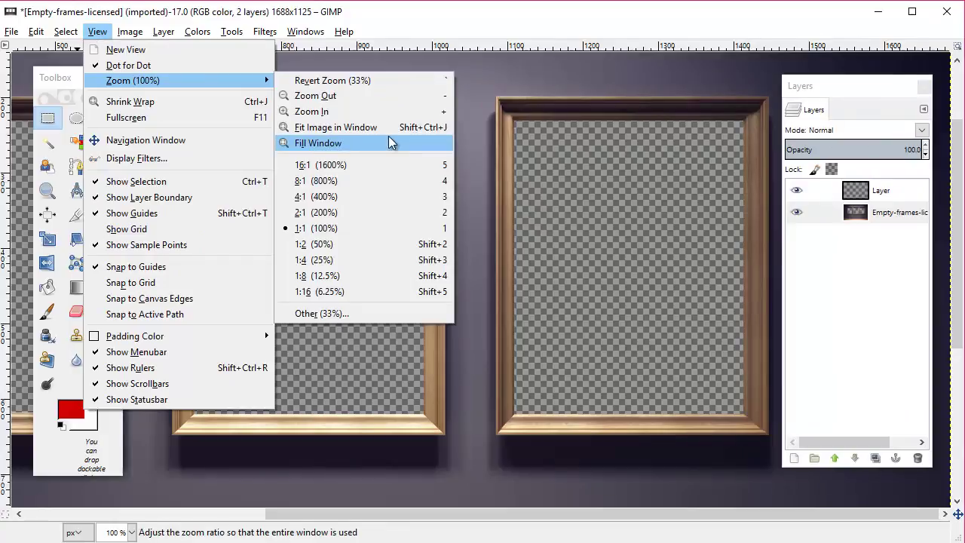
left_click(398, 96)
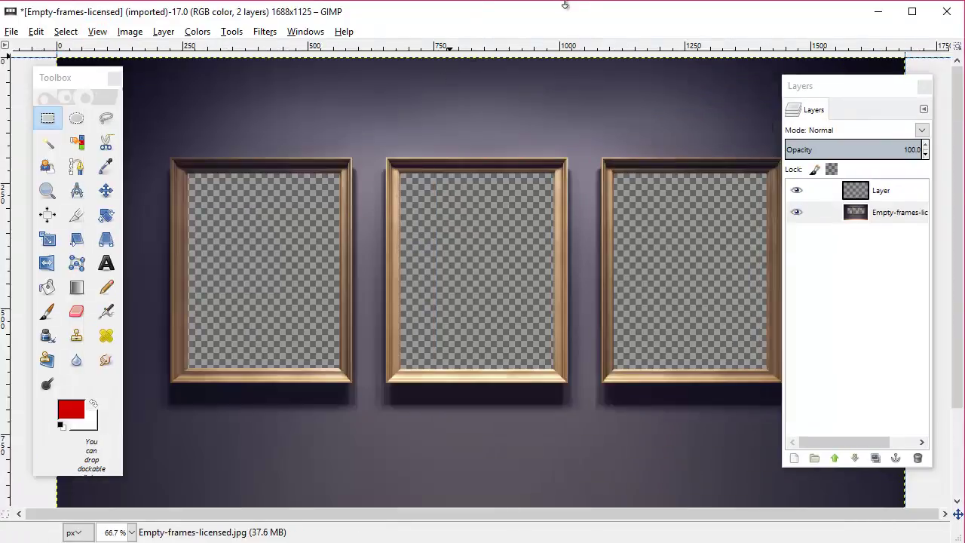
right_click(881, 193)
left_click(886, 189)
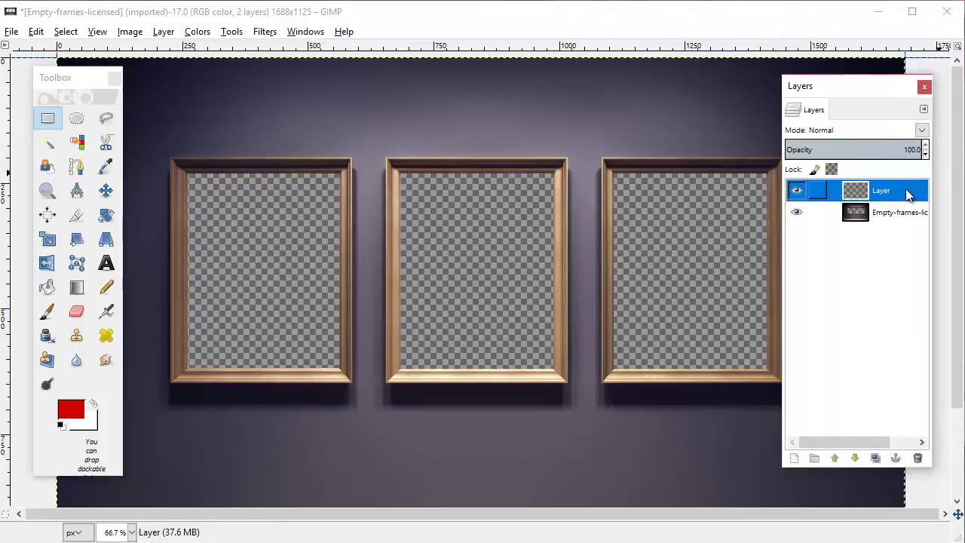
left_click(856, 460)
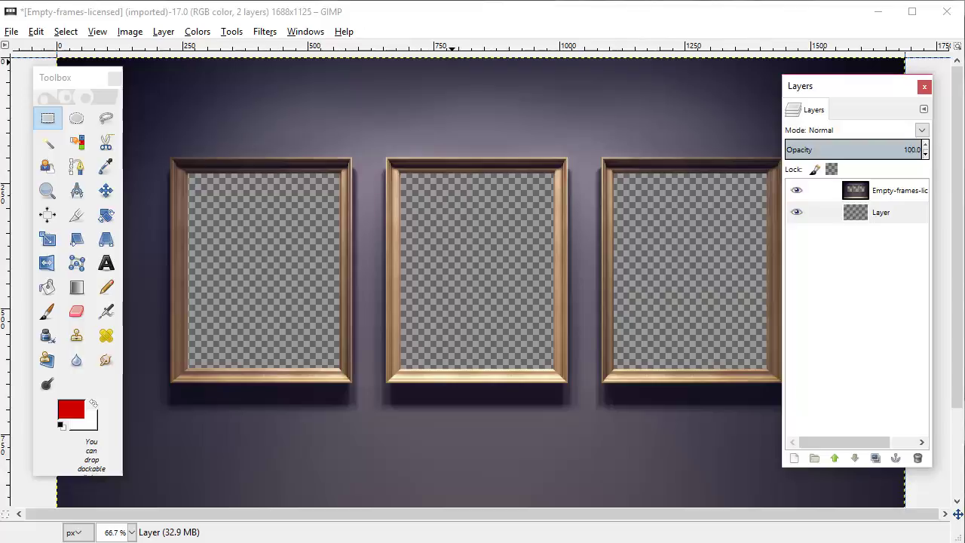
Step: Bucket-fill the left frame's selected interior with solid red, deselect, then reselect the red area
left_click_drag(341, 370, 188, 172)
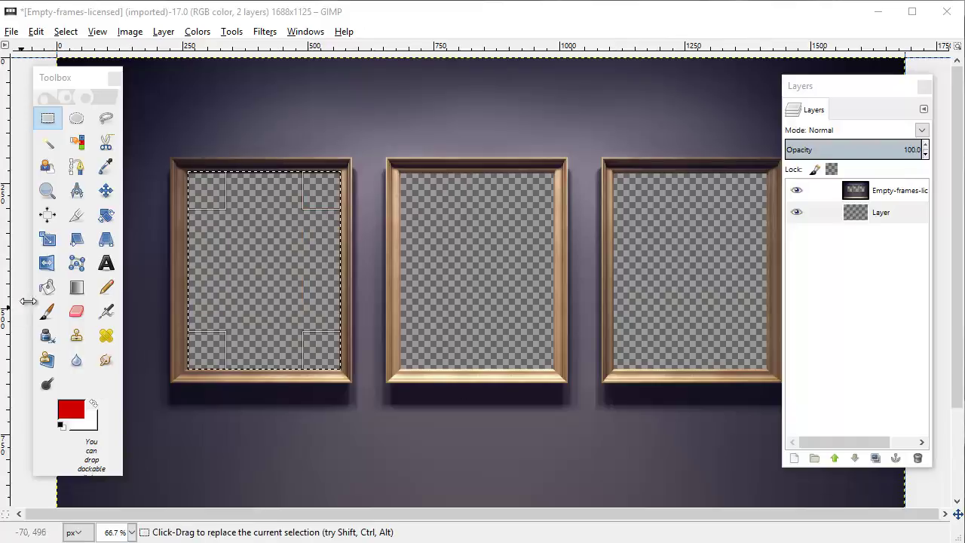
double_click(47, 287)
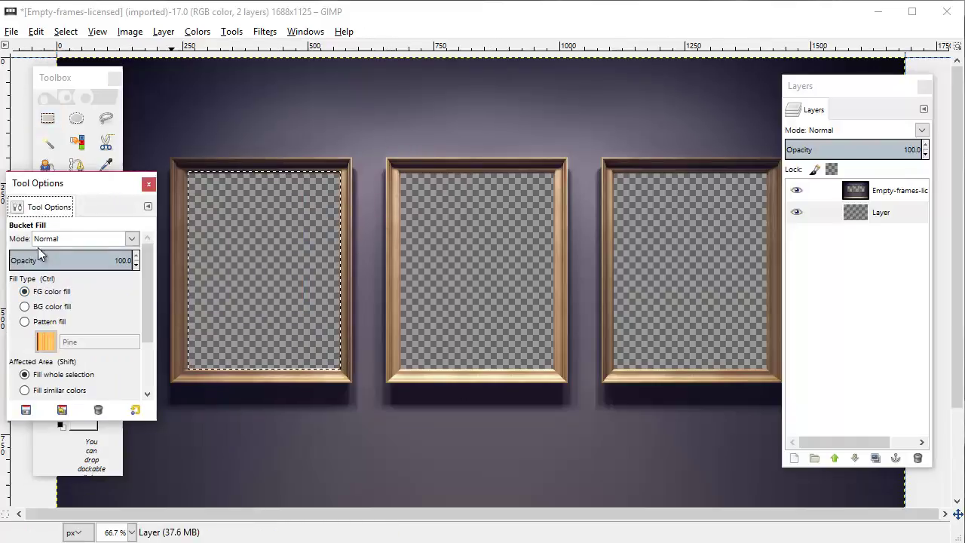
left_click(273, 220)
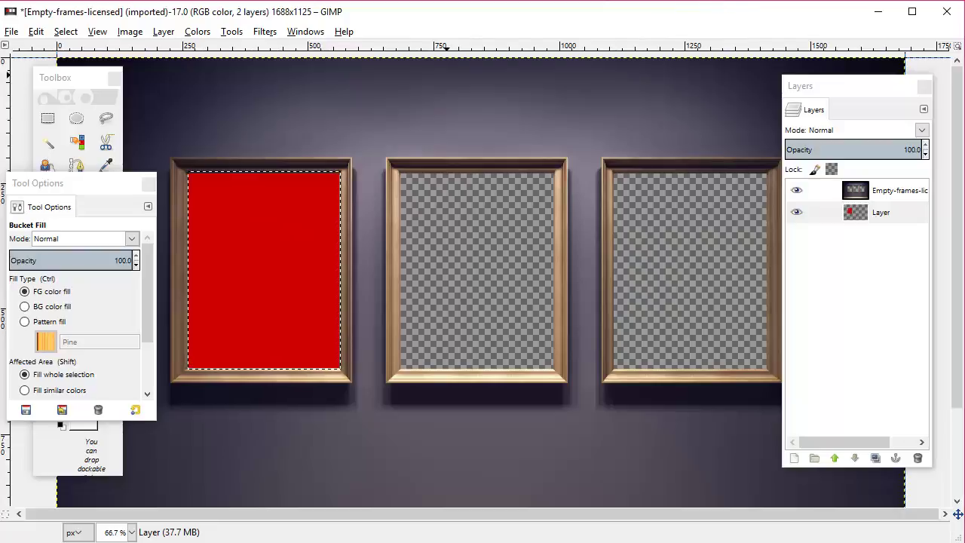
left_click(68, 32)
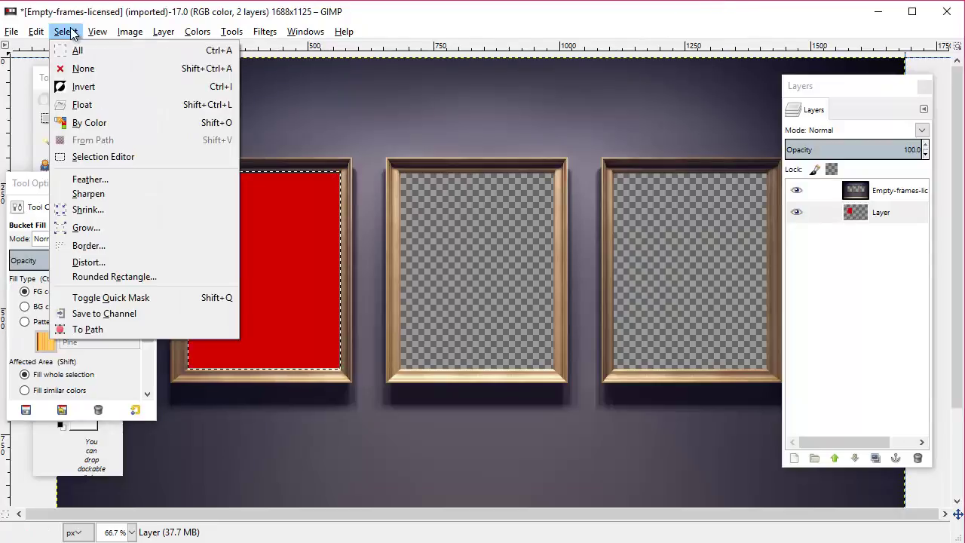
left_click(81, 68)
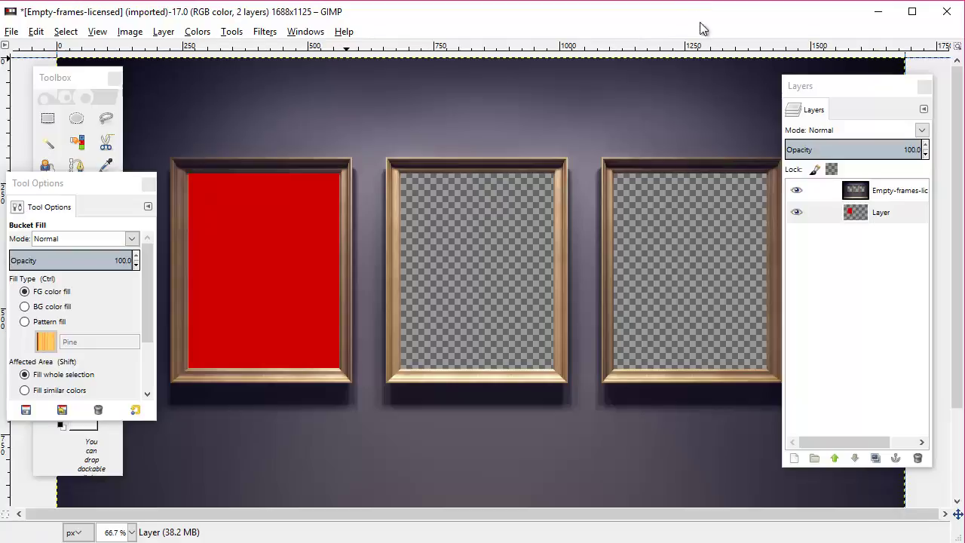
left_click(885, 214)
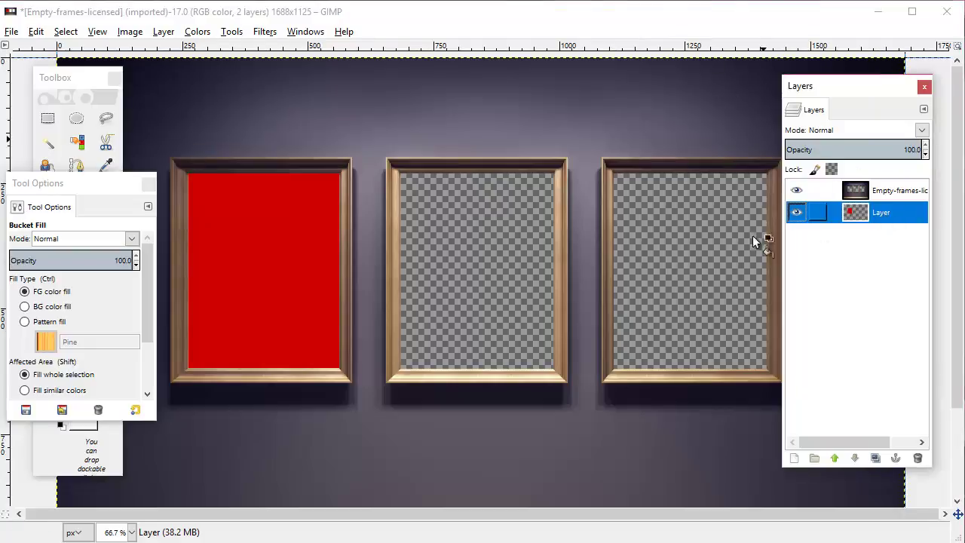
left_click(169, 242)
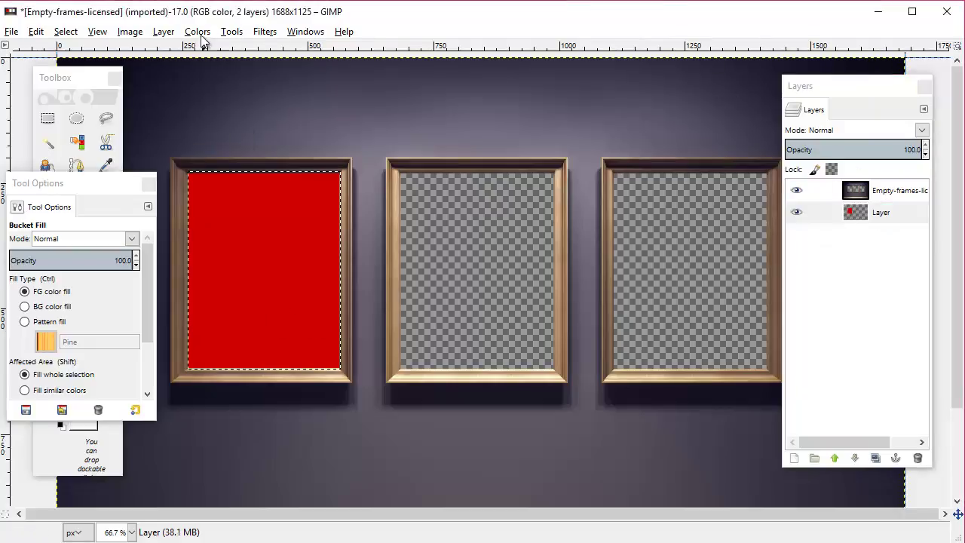
Step: Move the rectangle selection onto the middle frame's opening and pick the Blend tool (G)
left_click(65, 91)
left_click(47, 119)
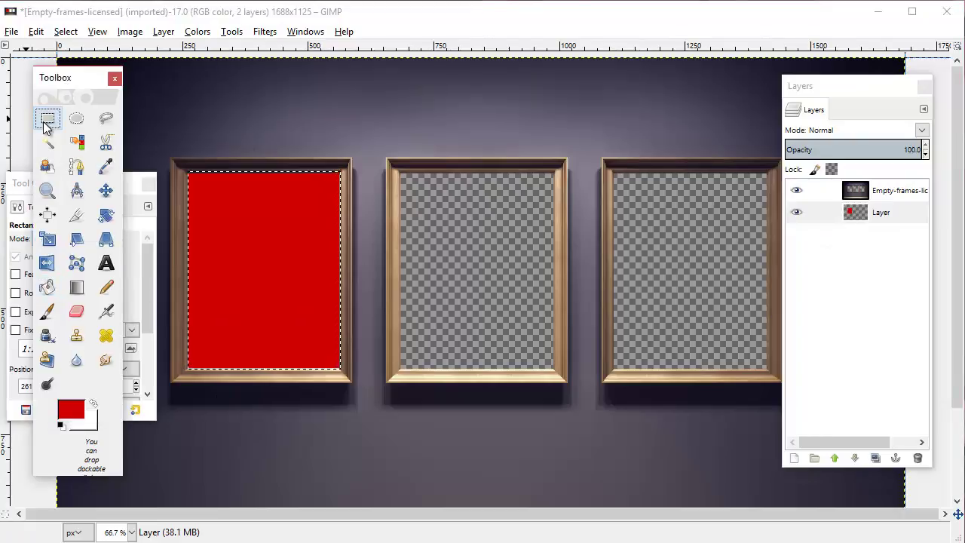
left_click(282, 270)
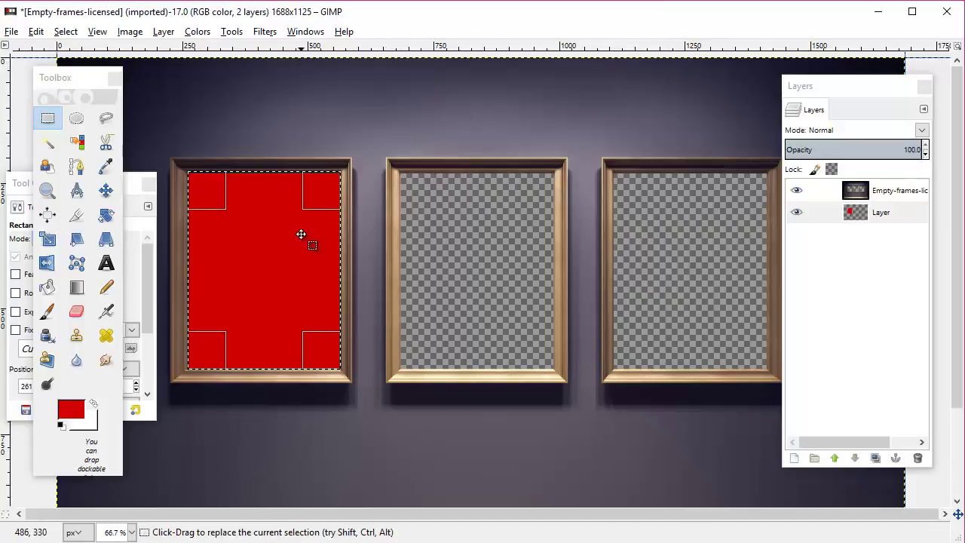
left_click_drag(267, 293, 483, 291)
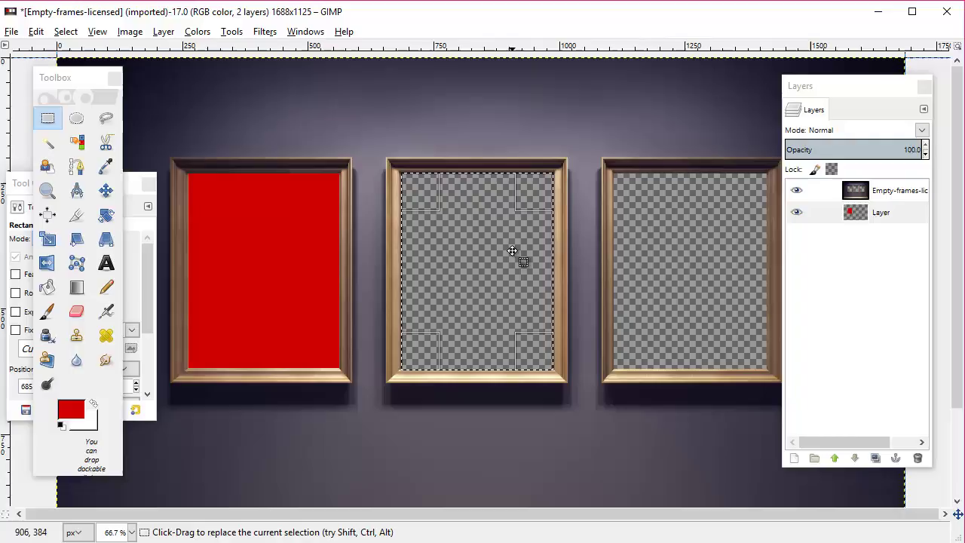
key("g")
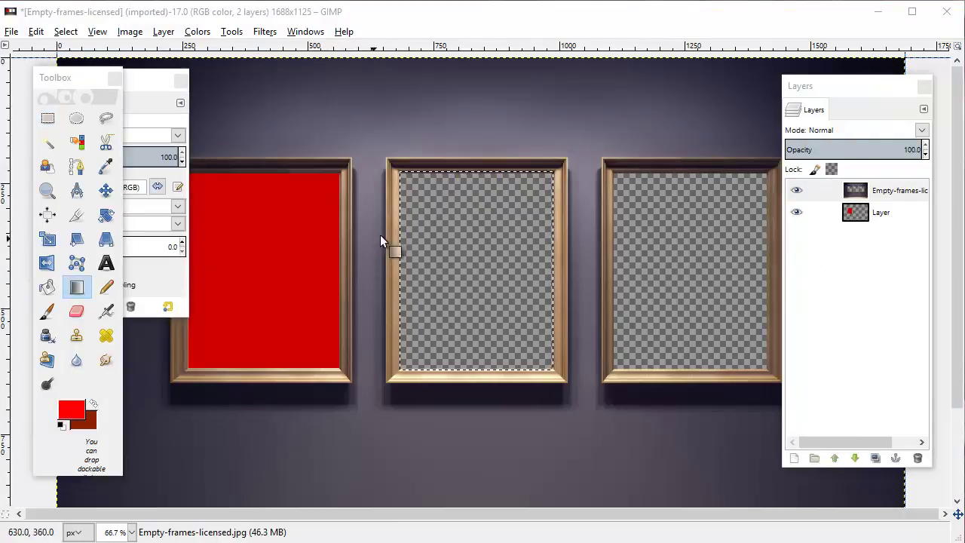
Step: Create transparent Layer #1, lower it beneath the gallery photo layer, and keep it active
left_click(794, 458)
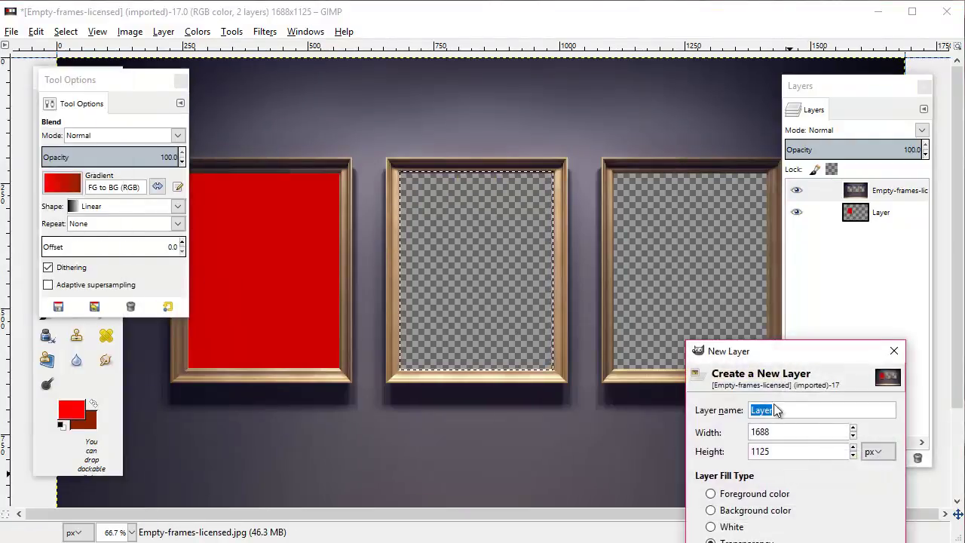
left_click_drag(773, 353, 524, 125)
left_click(549, 356)
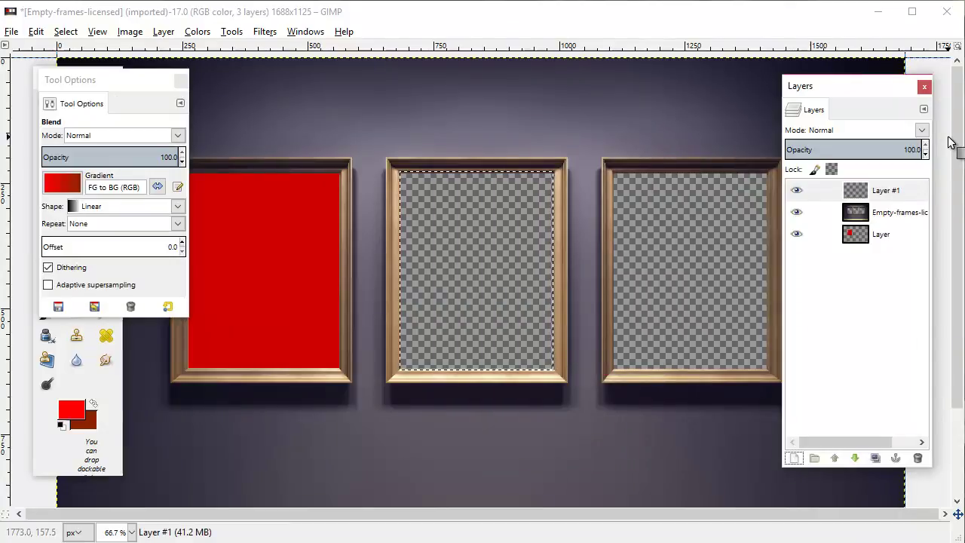
left_click(894, 191)
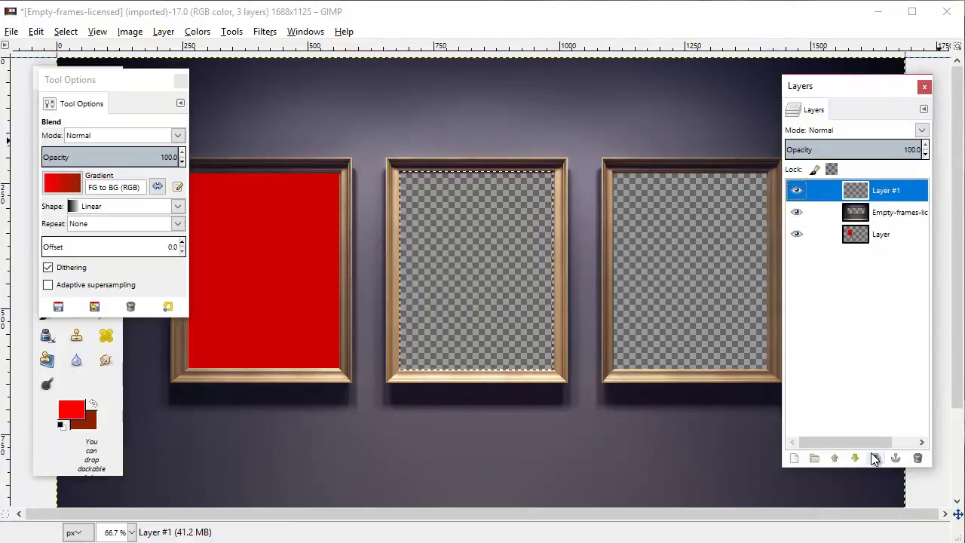
left_click(856, 457)
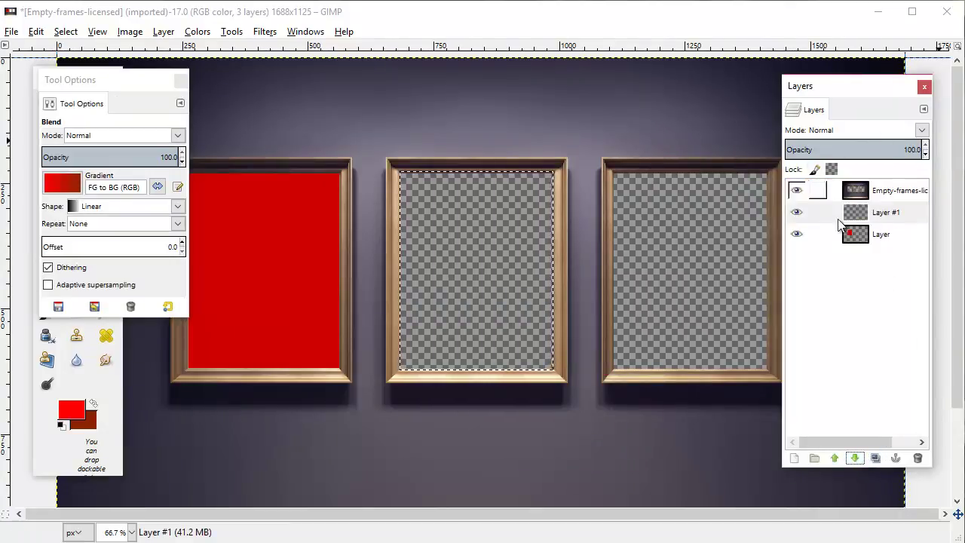
left_click(901, 212)
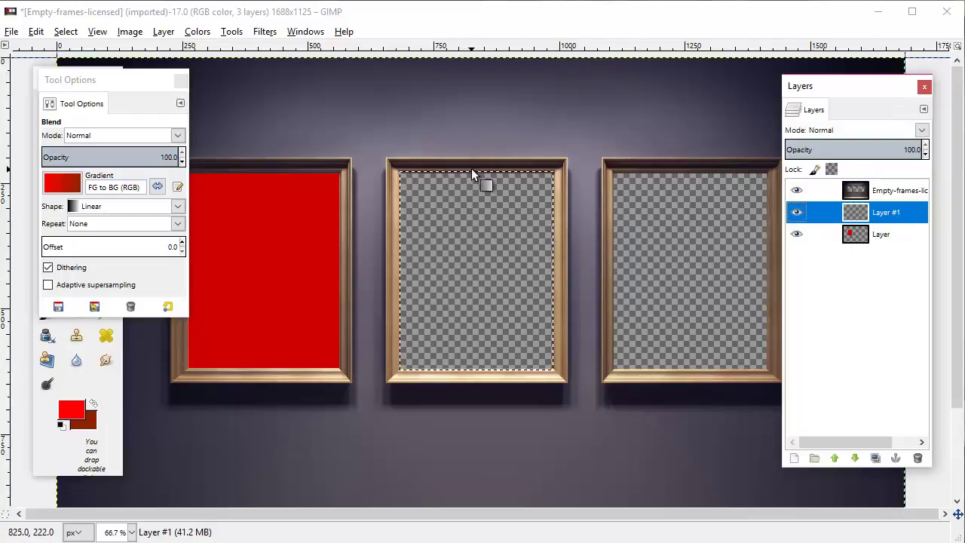
Step: Drag a bright-to-dark red gradient top to bottom in the middle frame, then deselect
left_click_drag(472, 166, 472, 276)
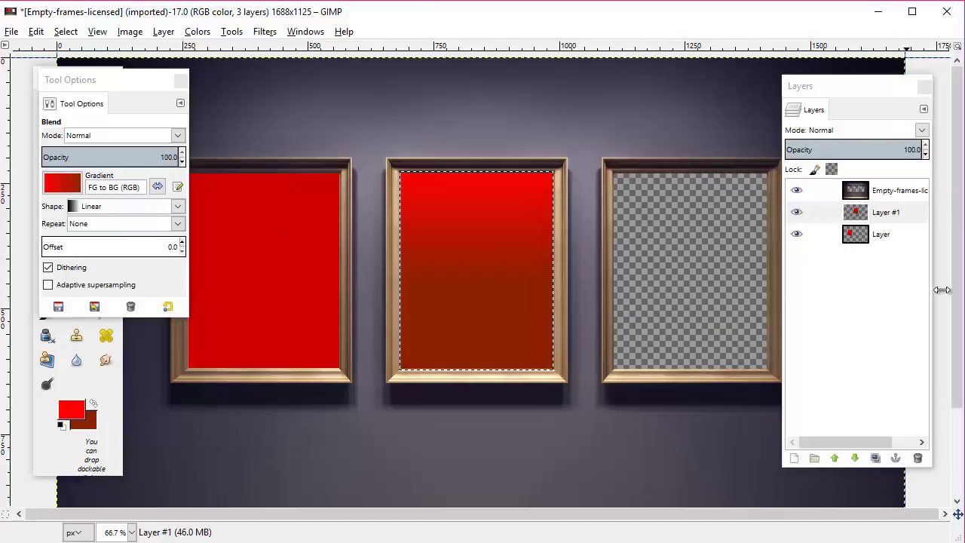
left_click(65, 31)
left_click(66, 69)
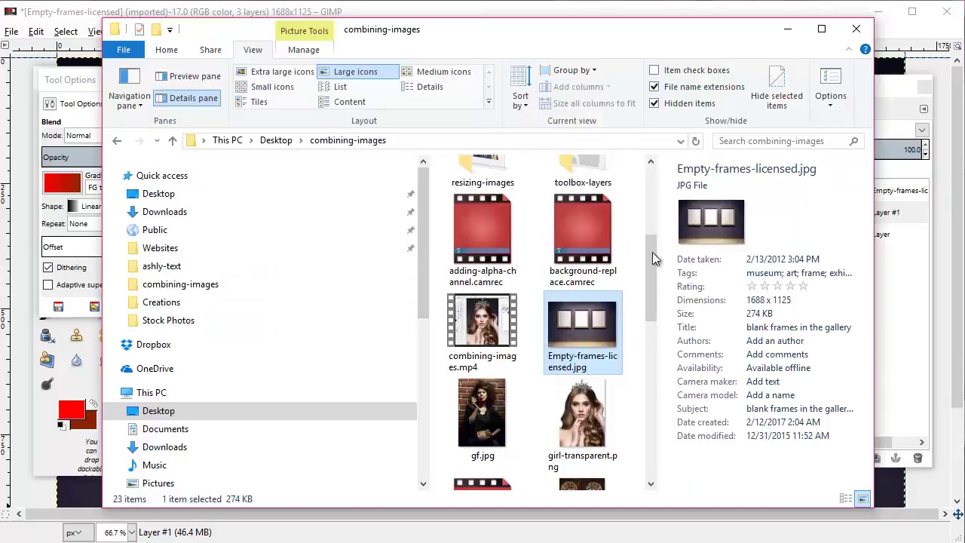
Step: Select gf.jpg in Explorer, add an empty Layer #2 in GIMP, and set Explorer beside the canvas
left_click(483, 418)
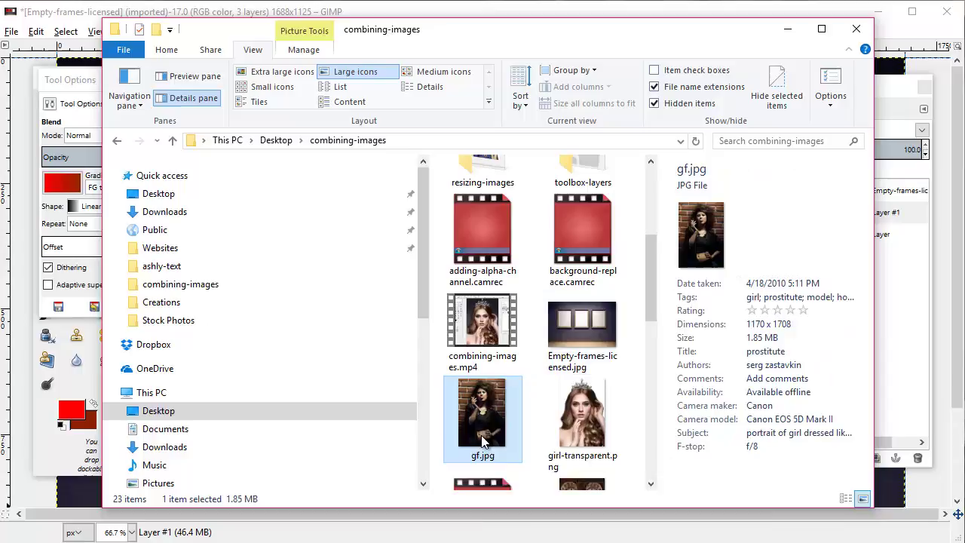
left_click(893, 90)
left_click(887, 212)
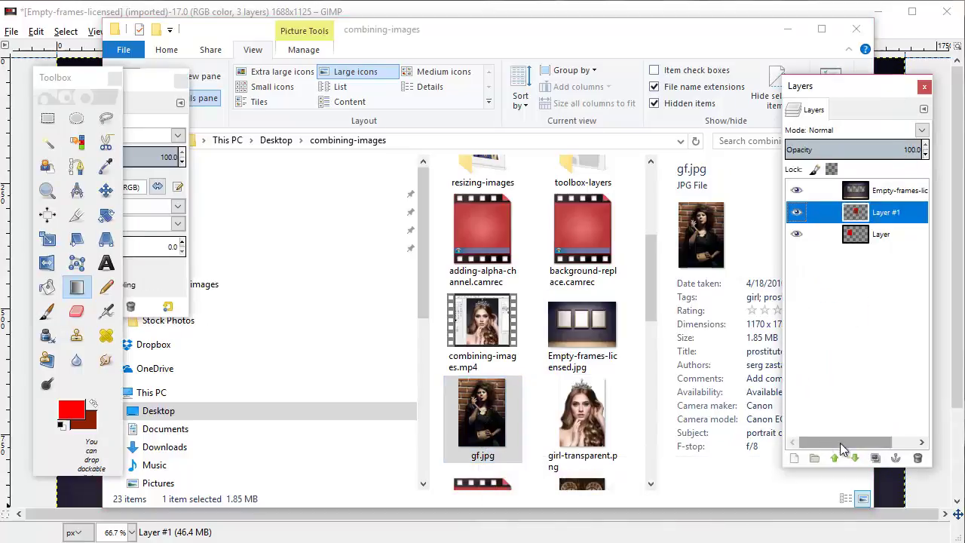
left_click(793, 458)
left_click_drag(790, 351, 603, 161)
left_click(613, 401)
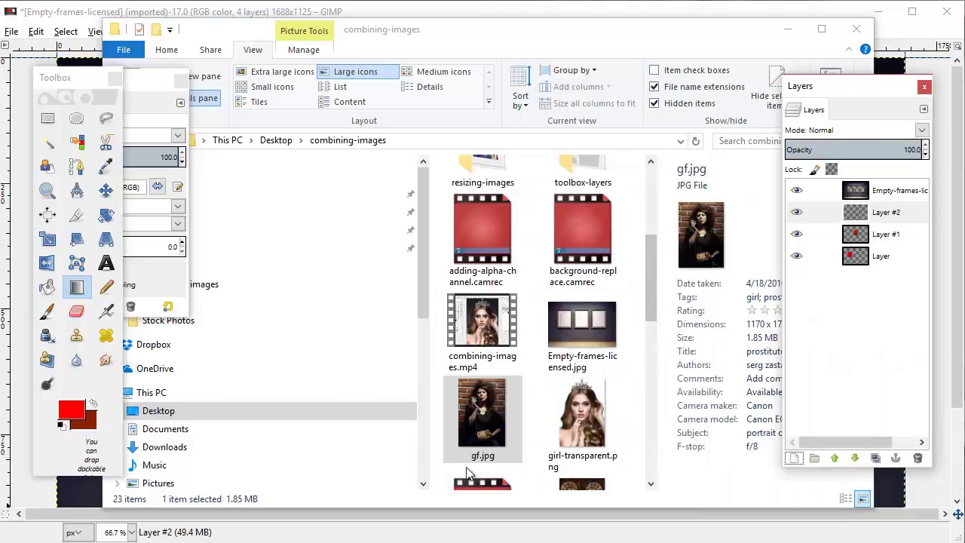
left_click_drag(403, 28, 640, 51)
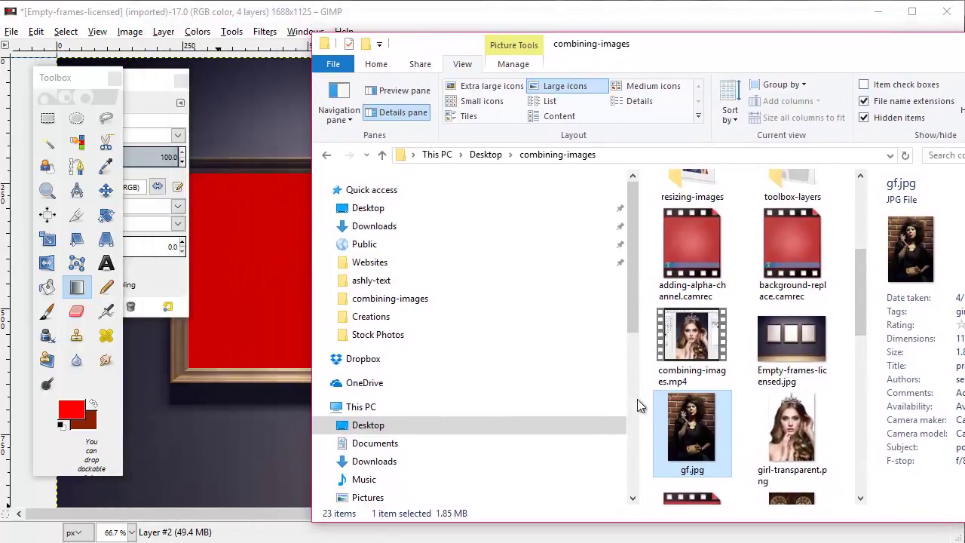
Step: Drop gf.jpg onto the canvas as a new layer and zoom out to see the whole image
left_click_drag(712, 445, 256, 422)
left_click(377, 228)
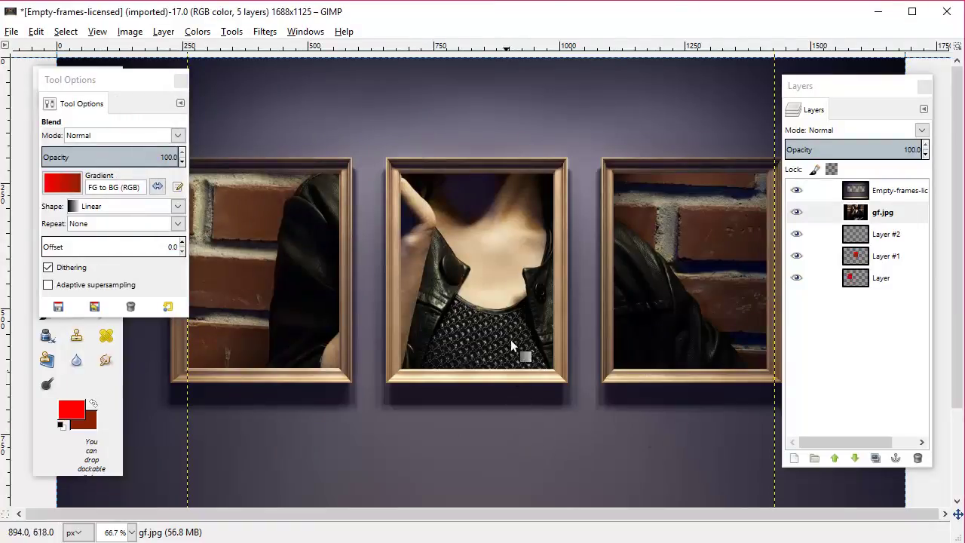
left_click(102, 33)
mouse_move(128, 80)
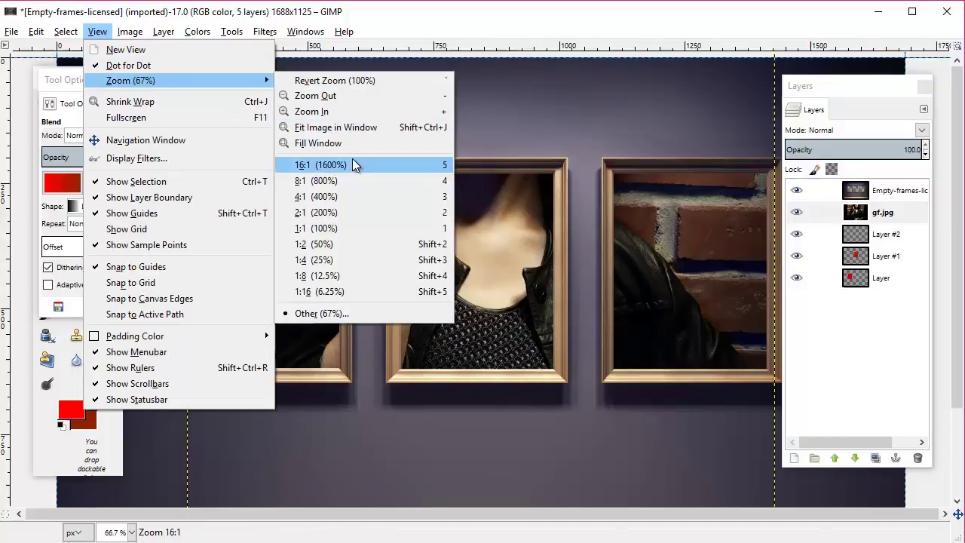
left_click(366, 98)
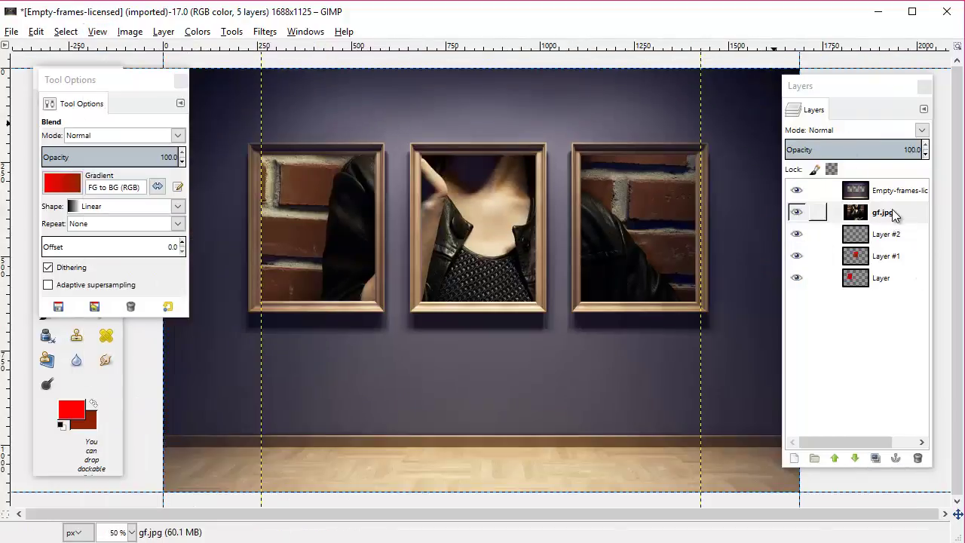
Step: Add an alpha channel to the gf.jpg layer
right_click(871, 210)
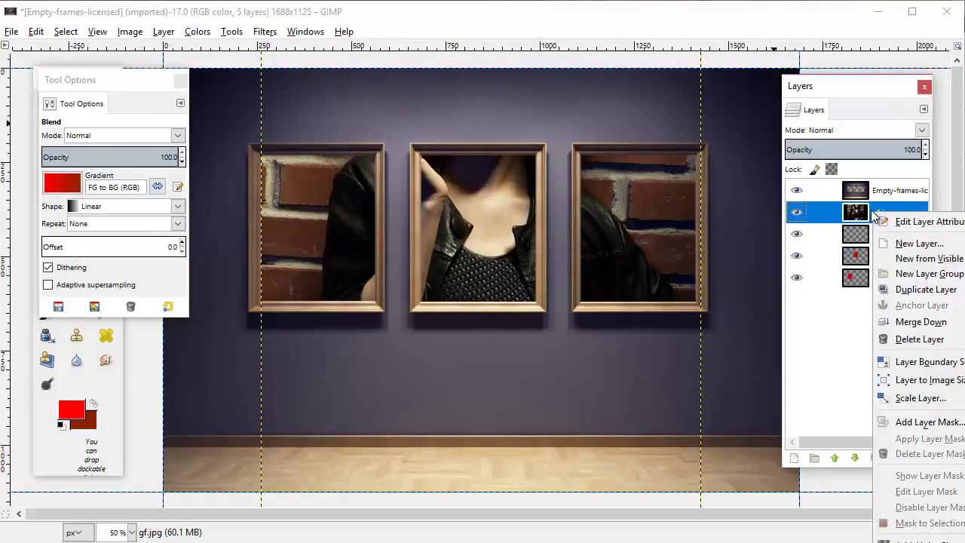
left_click(871, 92)
left_click_drag(802, 94, 586, 52)
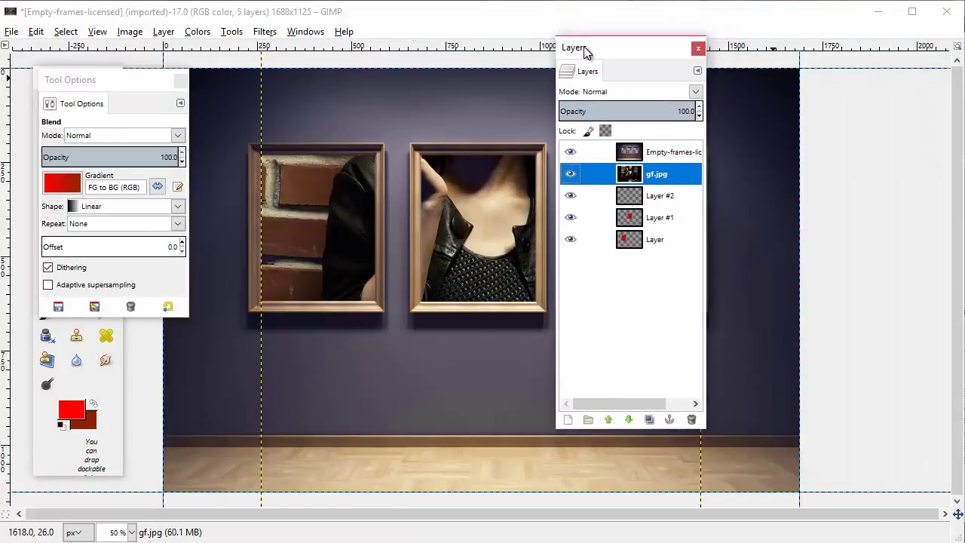
right_click(665, 180)
left_click(718, 516)
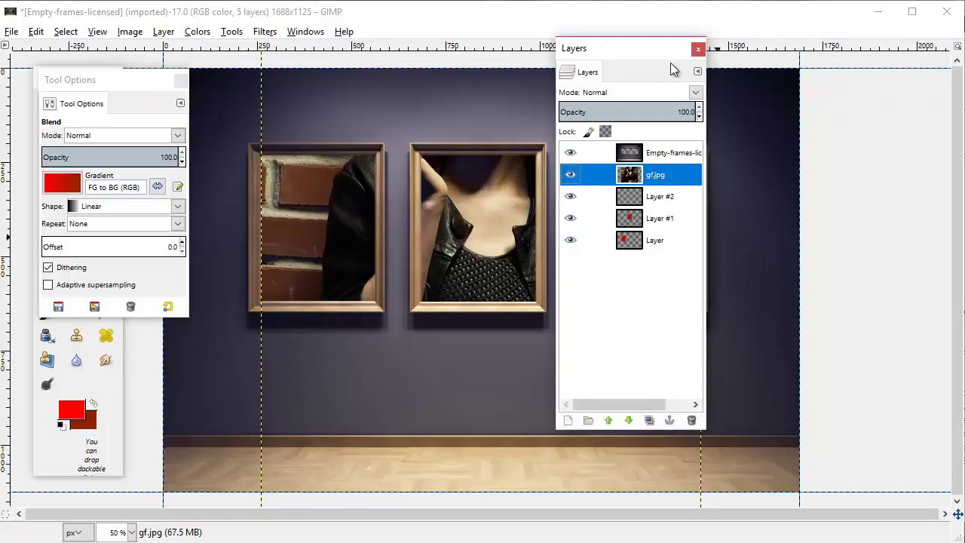
left_click_drag(633, 55, 867, 90)
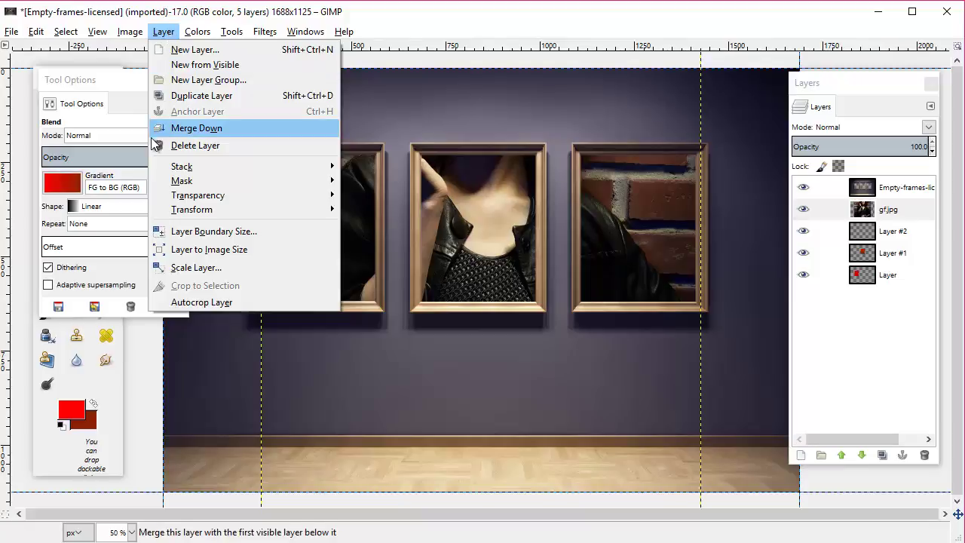
Step: Scale the gf.jpg layer to width 470, with height following to 686
left_click(217, 274)
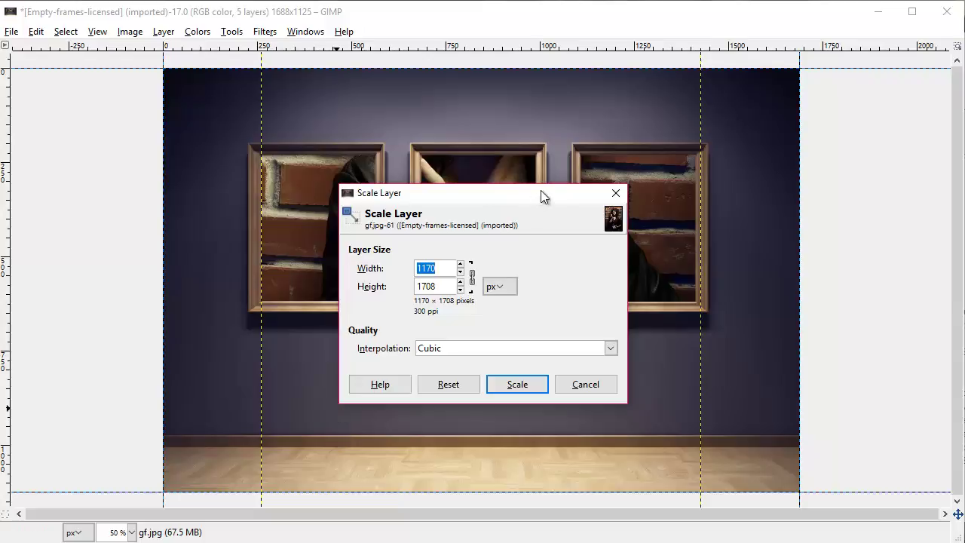
type("470")
key("Tab")
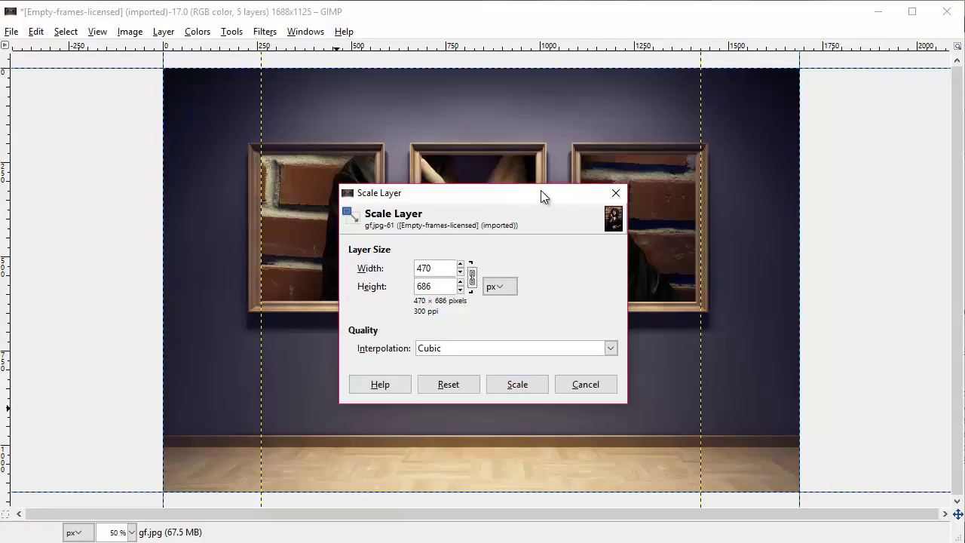
left_click(519, 384)
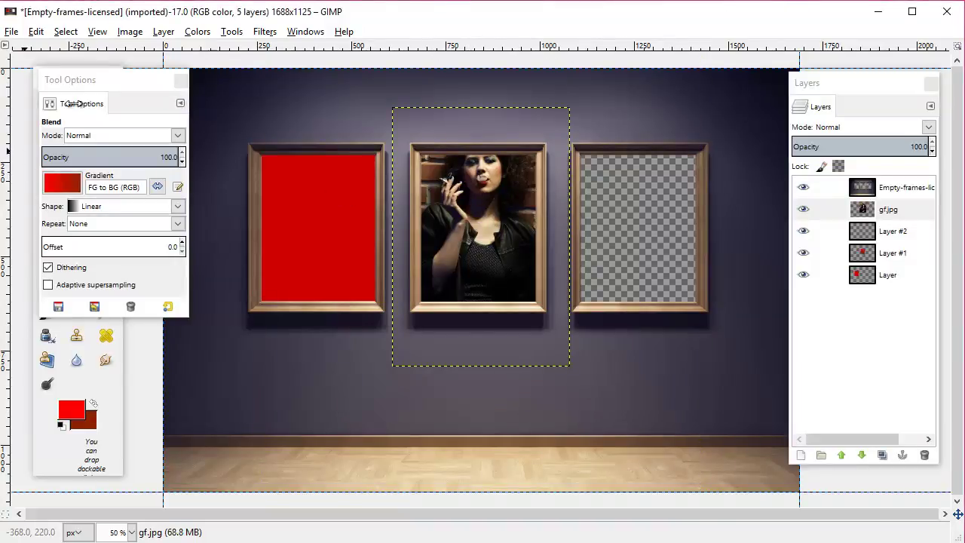
Step: Set the Move tool to move layers and drag the portrait into the right frame
left_click_drag(95, 79, 143, 169)
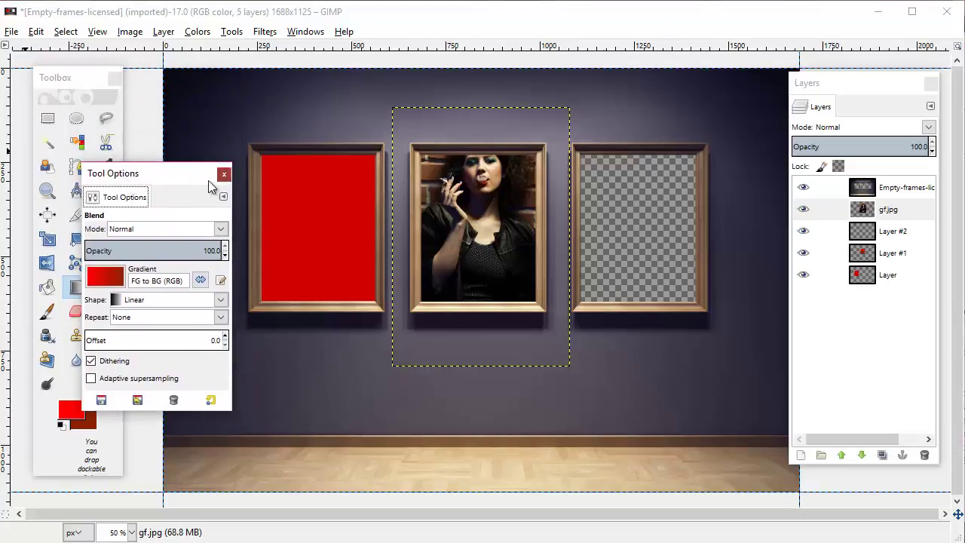
left_click(224, 174)
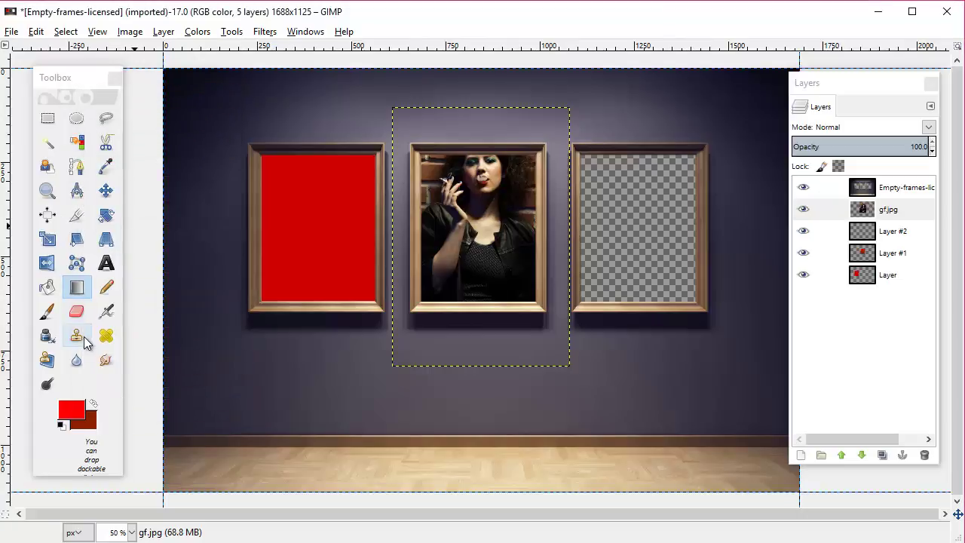
double_click(105, 191)
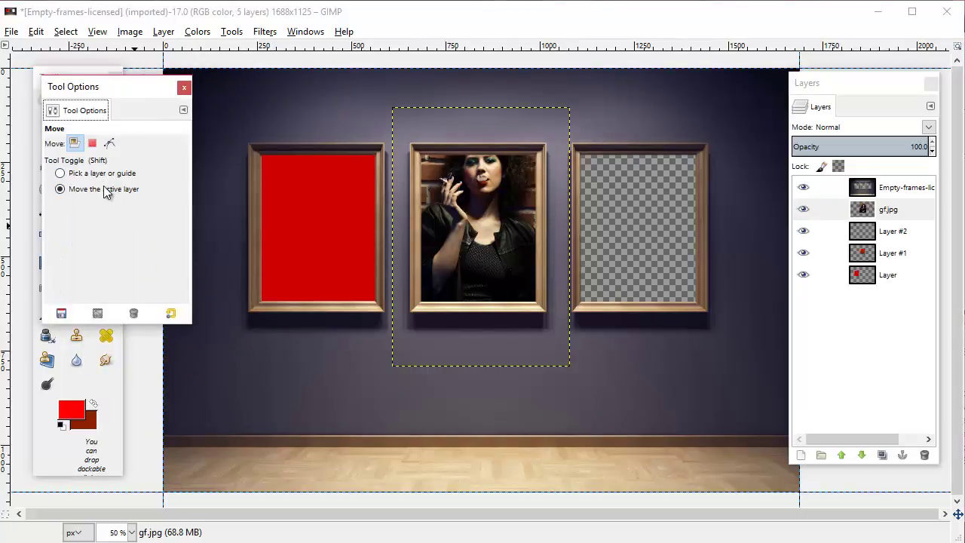
left_click(184, 87)
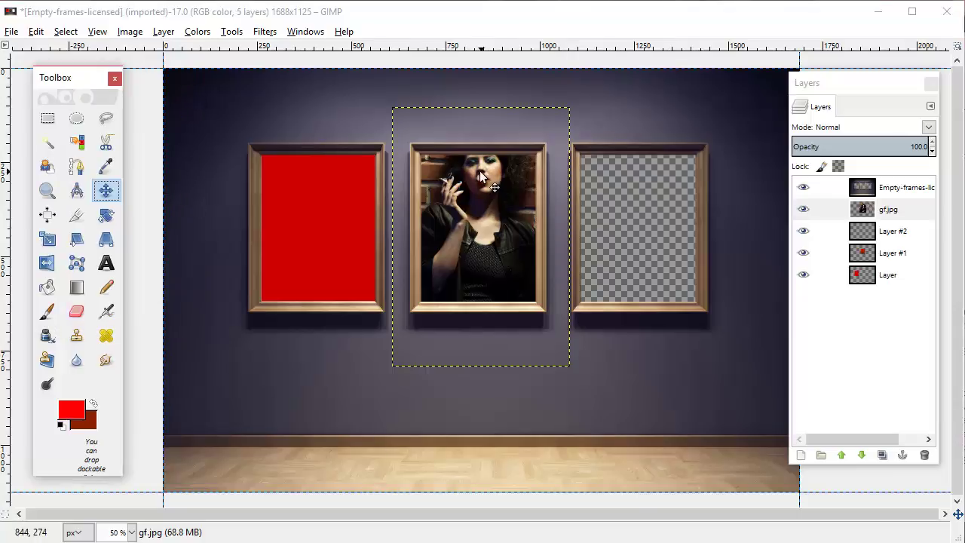
left_click_drag(498, 175, 612, 173)
left_click_drag(656, 233, 661, 270)
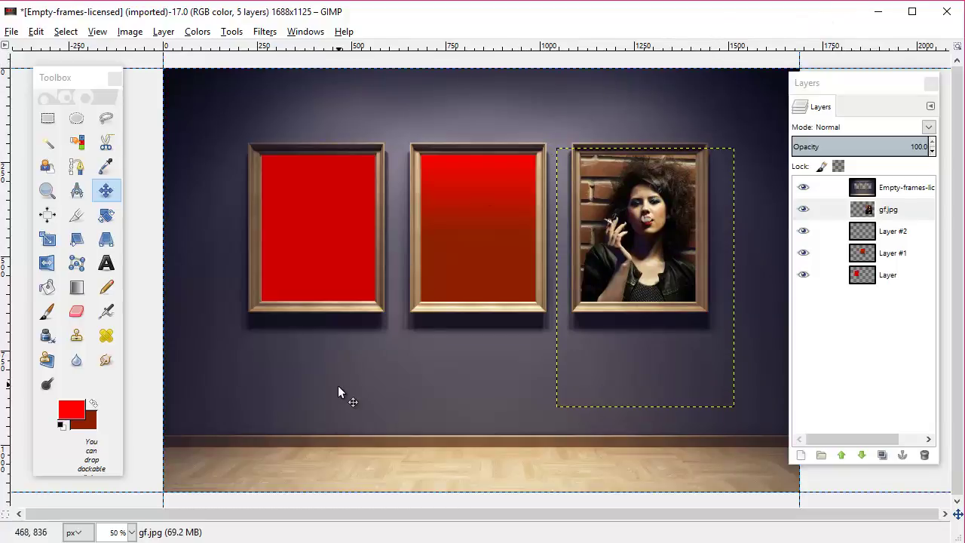
Step: Scale the portrait layer down to 370 × 540 pixels
left_click(164, 32)
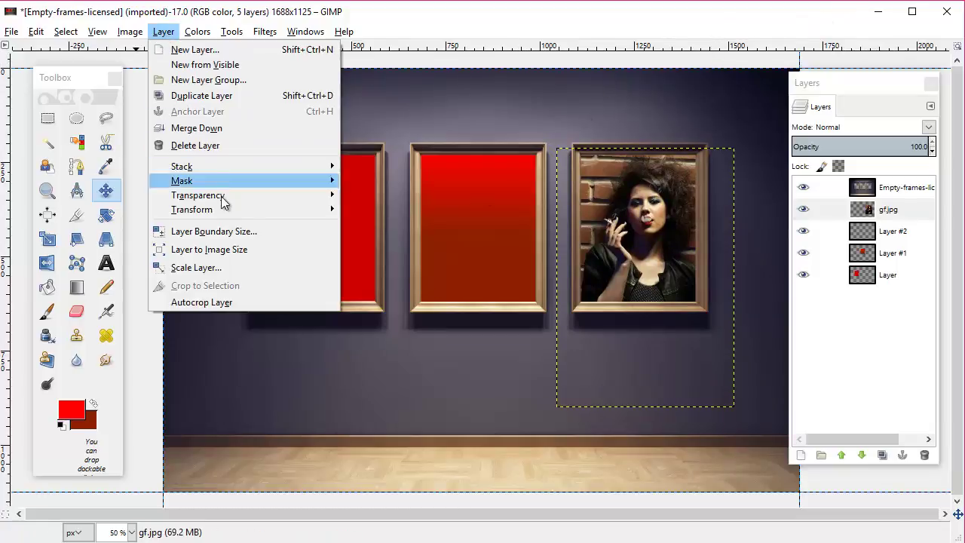
left_click(257, 268)
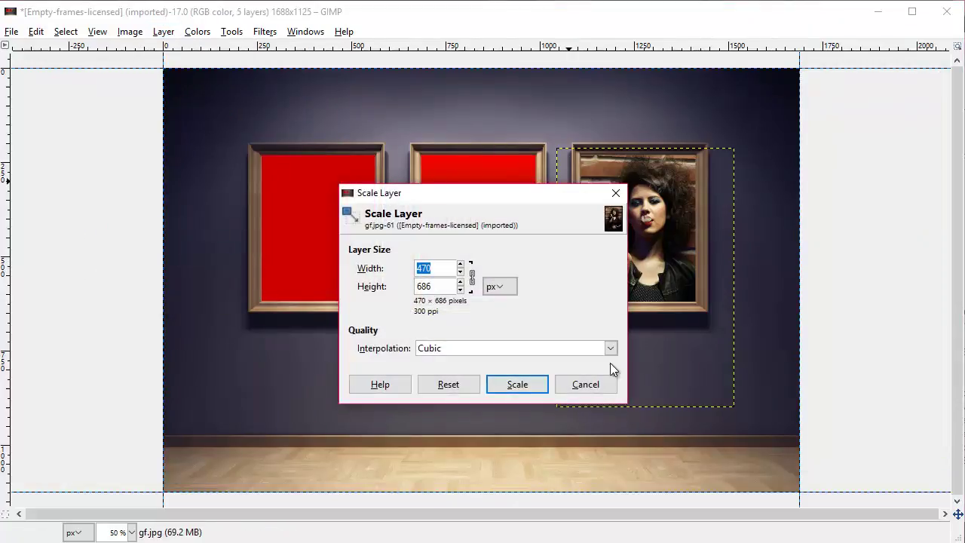
type("370")
key("Tab")
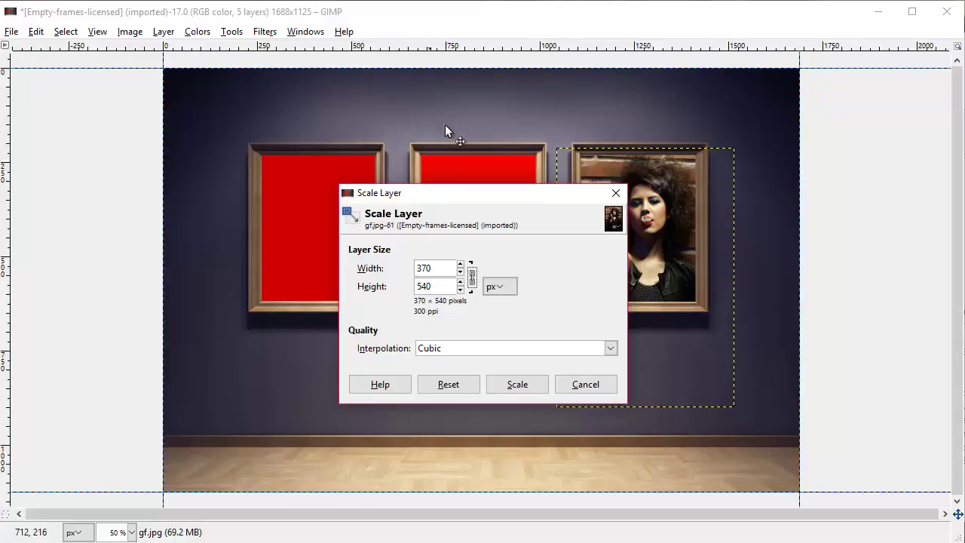
left_click(517, 384)
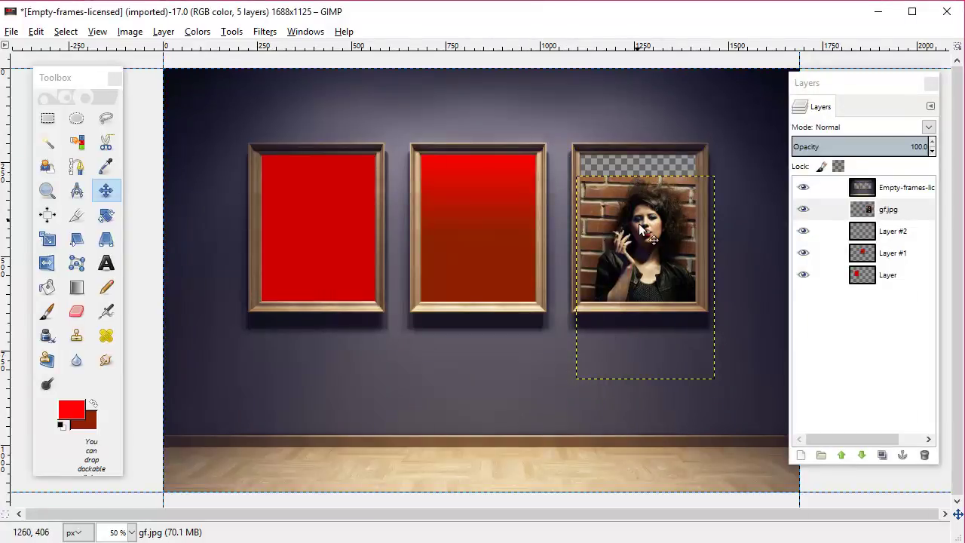
Step: Nudge the portrait up, left and down until it fills the right frame's opening
left_click_drag(639, 221, 641, 194)
left_click_drag(663, 245, 610, 238)
left_click_drag(666, 203, 664, 204)
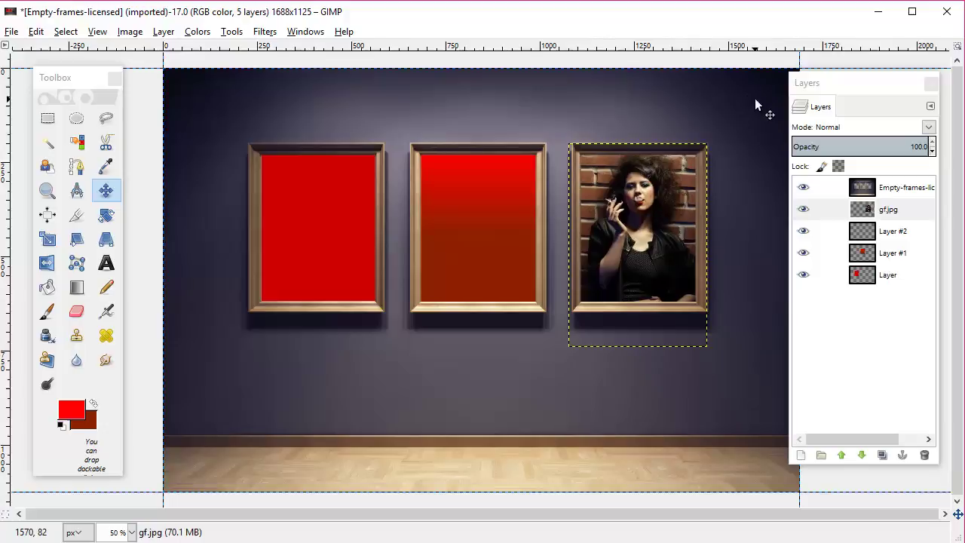
Step: Expand gf.jpg to the 1688x1125 image size, close the Layers dock, and shift the Toolbox left
right_click(890, 210)
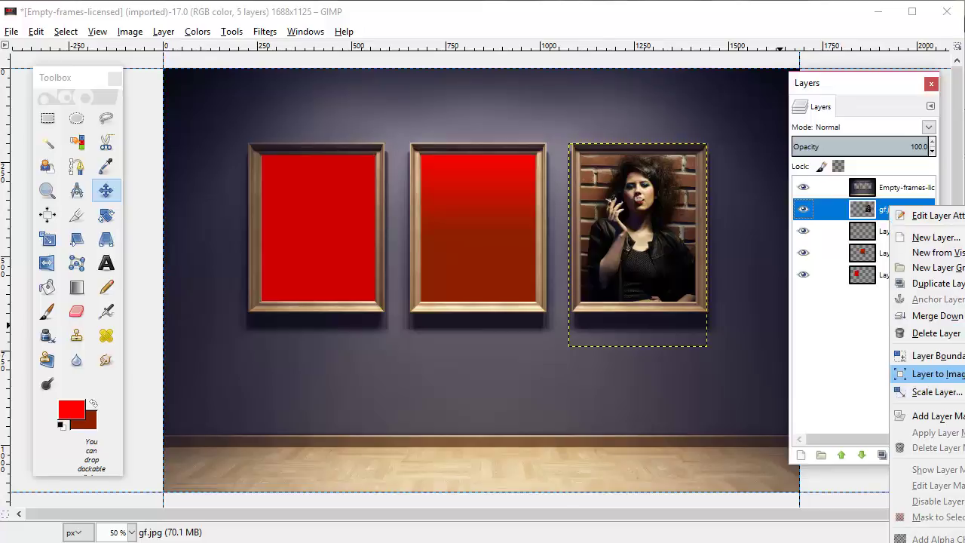
left_click(935, 373)
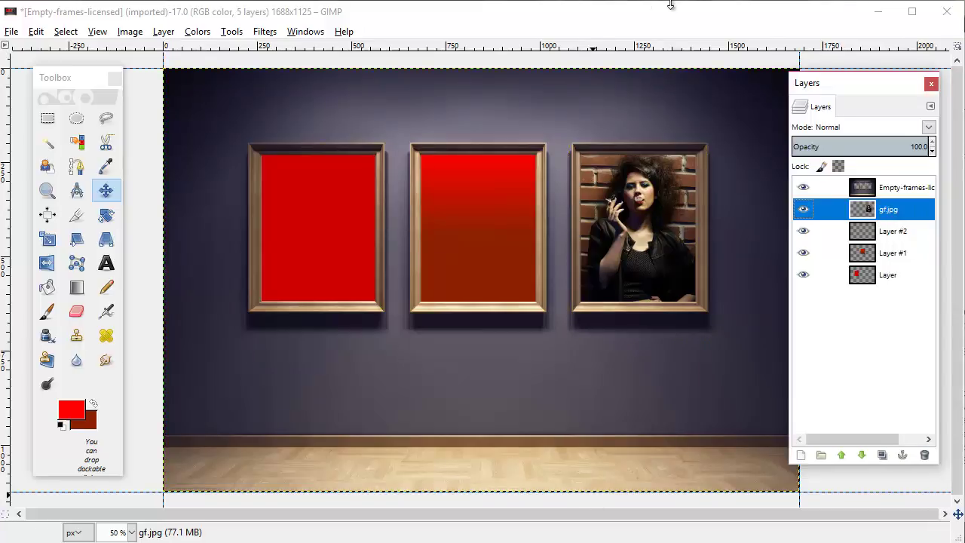
left_click(929, 86)
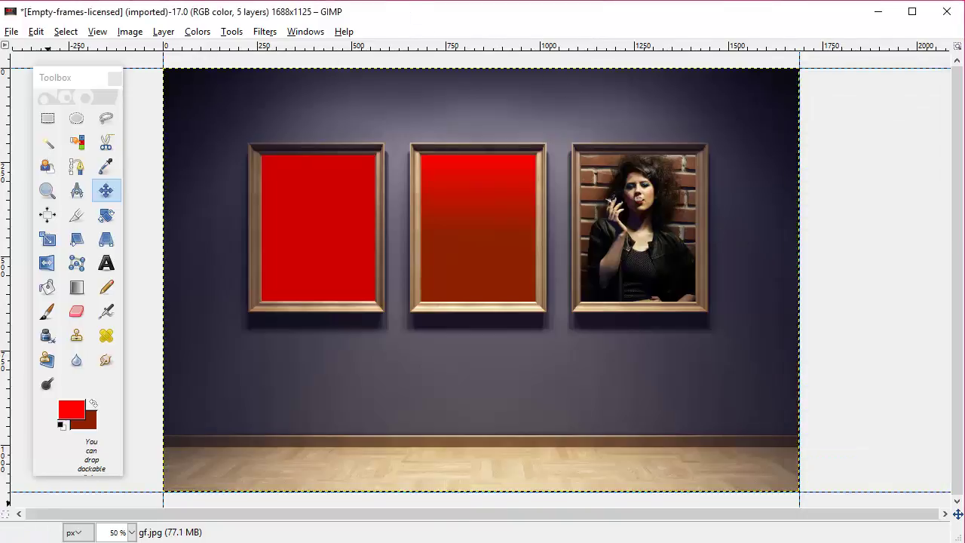
mouse_move(70, 83)
left_mouse_down()
mouse_move(56, 78)
mouse_move(59, 90)
left_mouse_up()
left_click(957, 305)
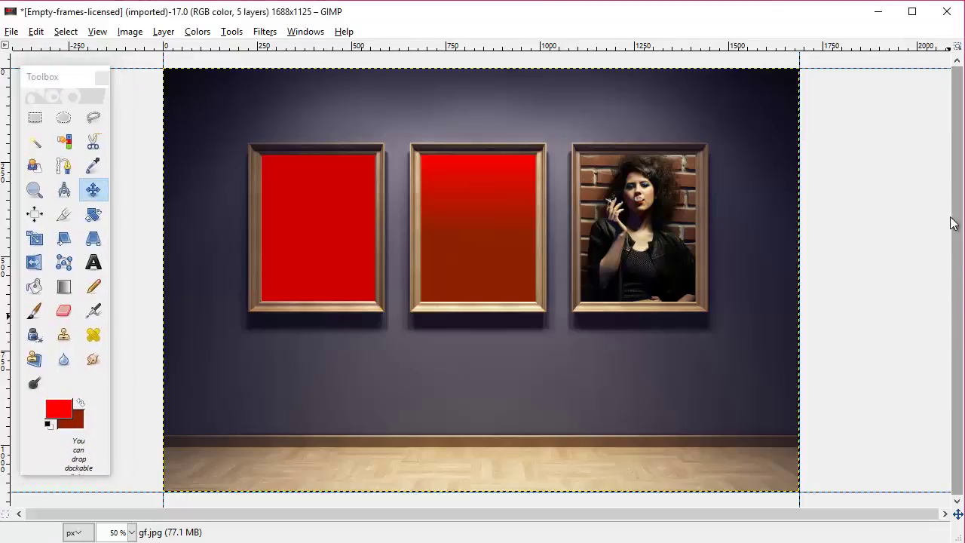